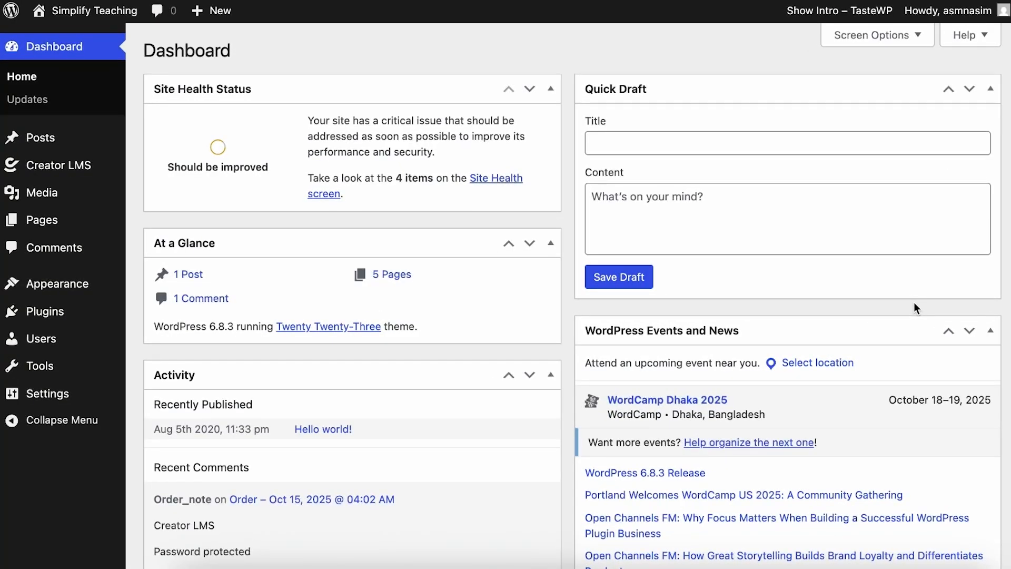
View the Creator LMS addons, including the Community addon, and open the site's Communities area
{"action": "mouse_move", "coordinate": [113, 168]}
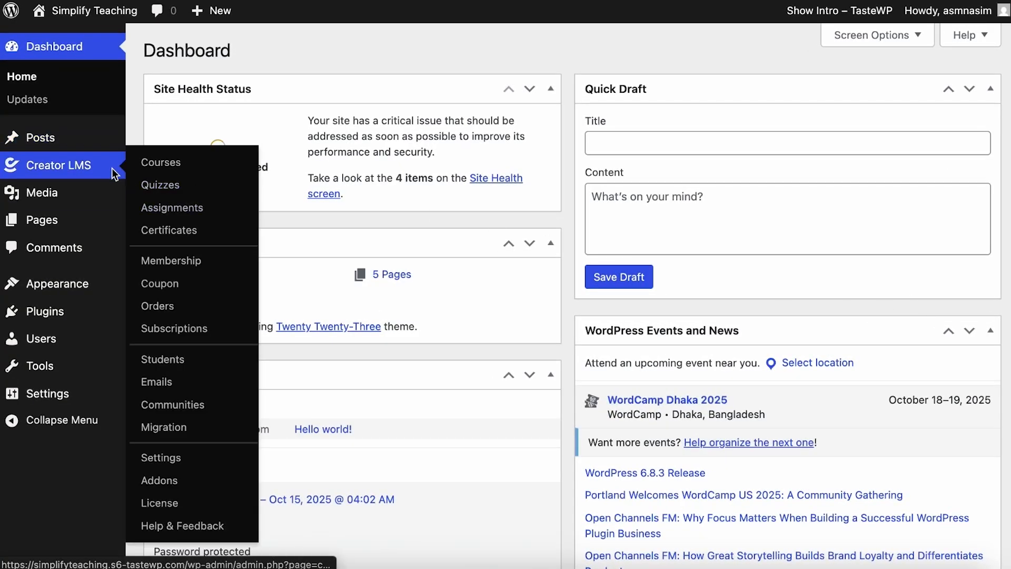
{"action": "left_click", "coordinate": [182, 480]}
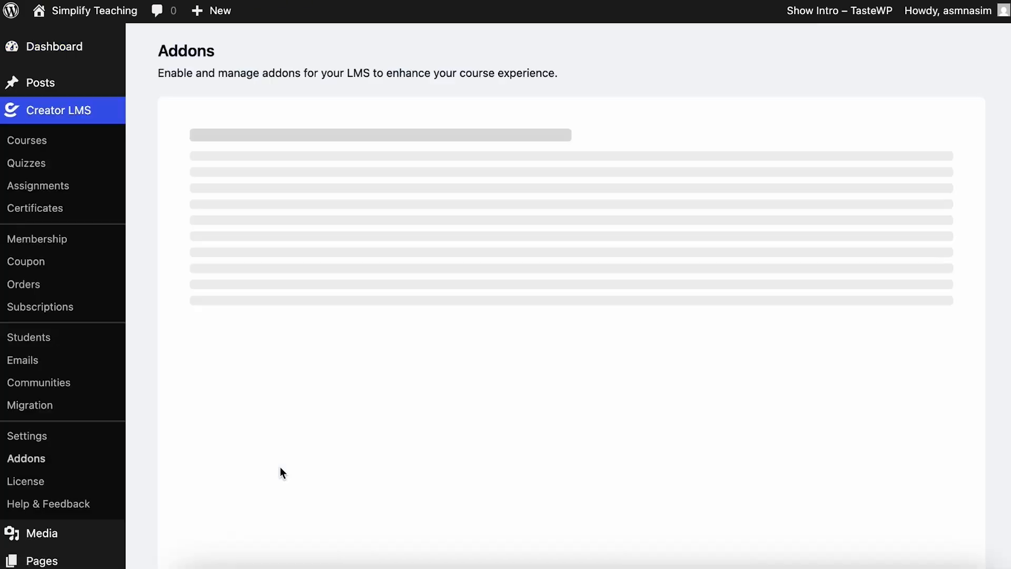
{"action": "scroll", "coordinate": [559, 485], "scroll_direction": "down", "scroll_amount": 3}
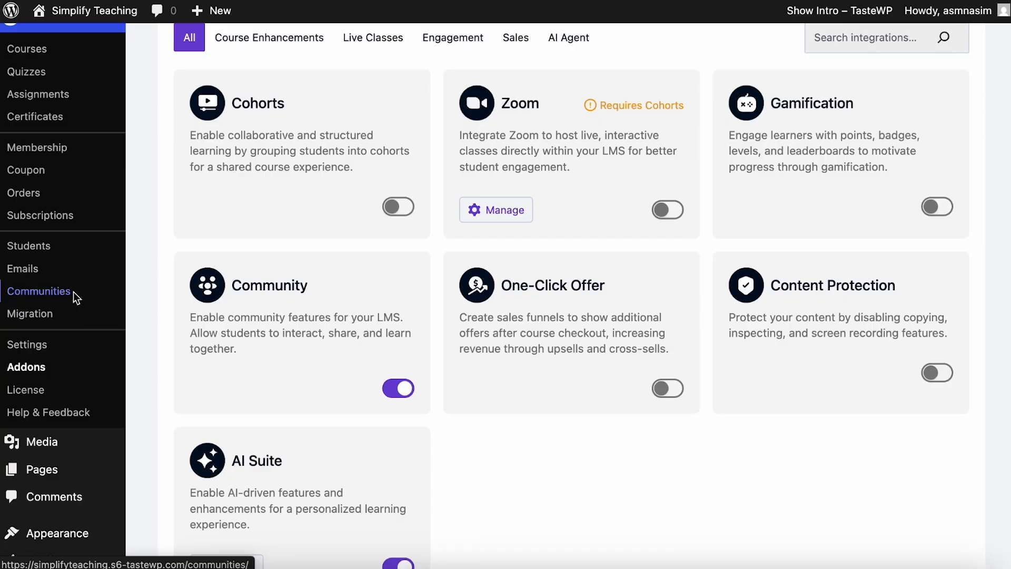
{"action": "left_click", "coordinate": [38, 291]}
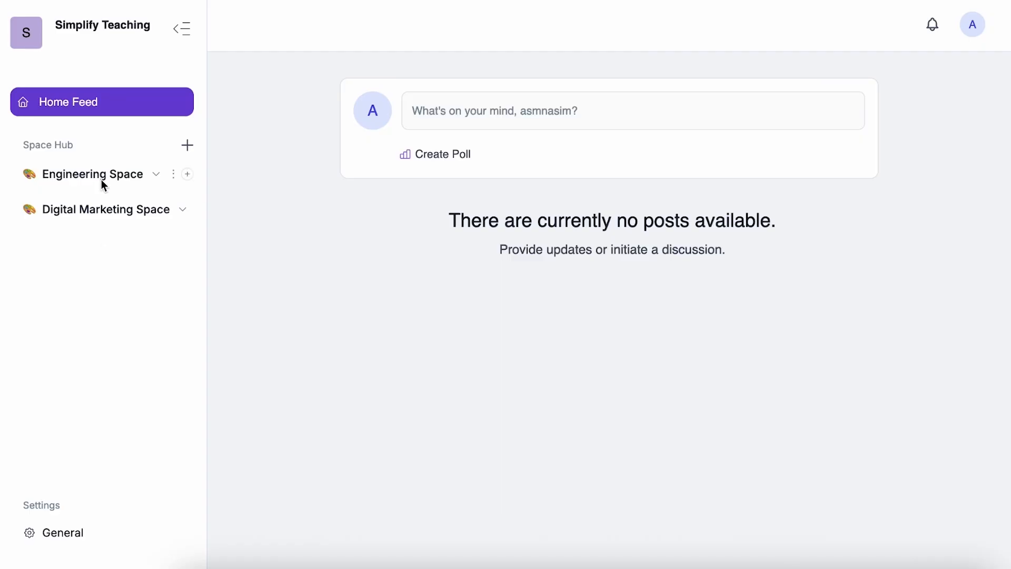
Expand the Engineering Space to view its channels and collapse it again
{"action": "left_click", "coordinate": [157, 174]}
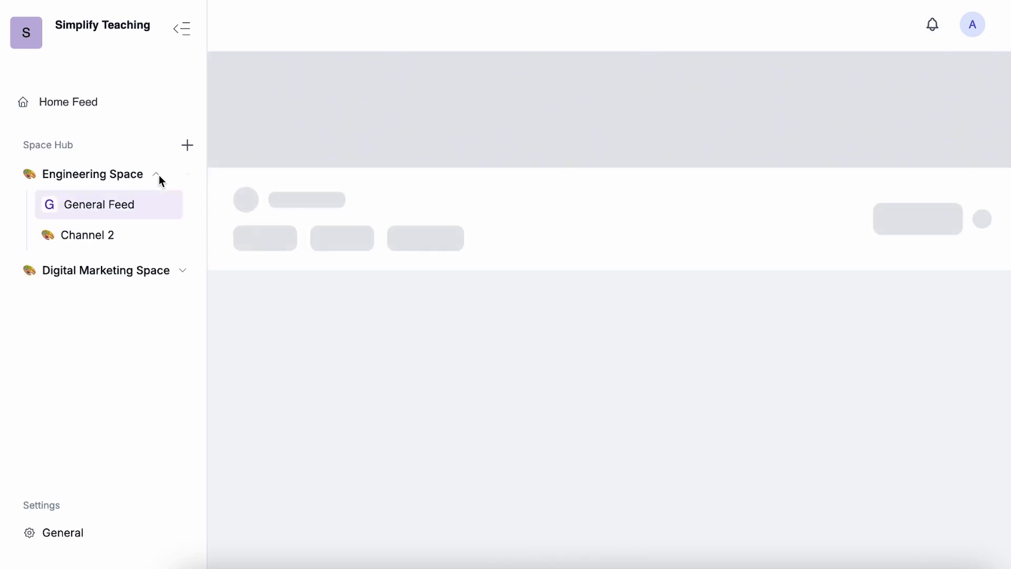
{"action": "left_click", "coordinate": [184, 268]}
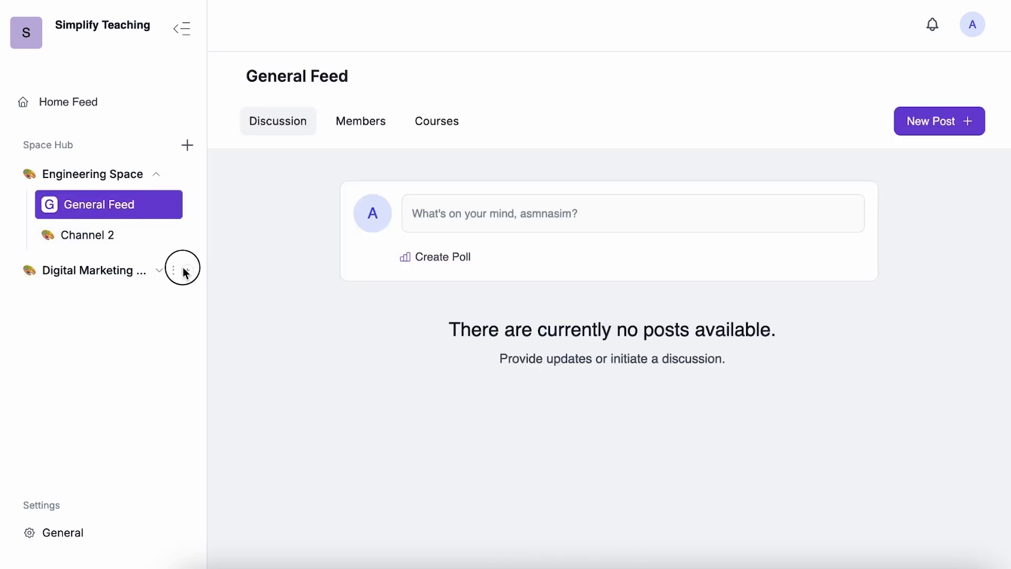
{"action": "left_click", "coordinate": [786, 41]}
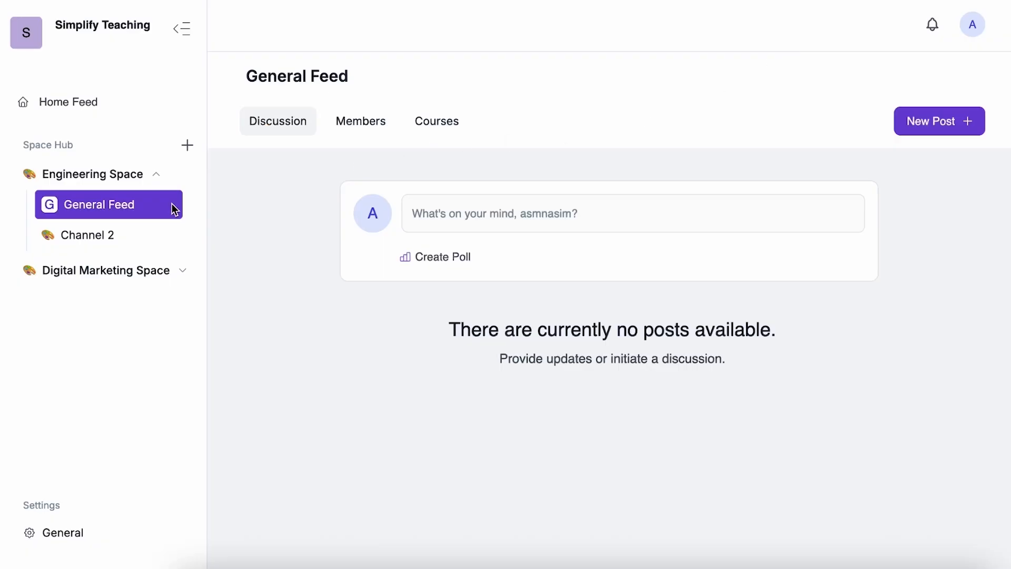
{"action": "left_click", "coordinate": [156, 175]}
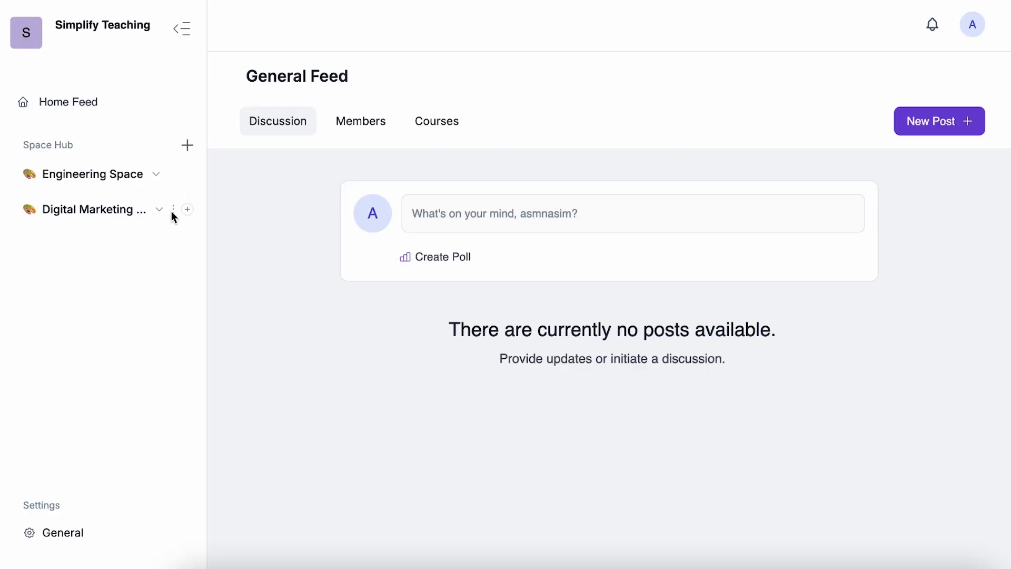
Expand the Digital Marketing Space and view its Add Channel form without creating a channel
{"action": "left_click", "coordinate": [117, 210]}
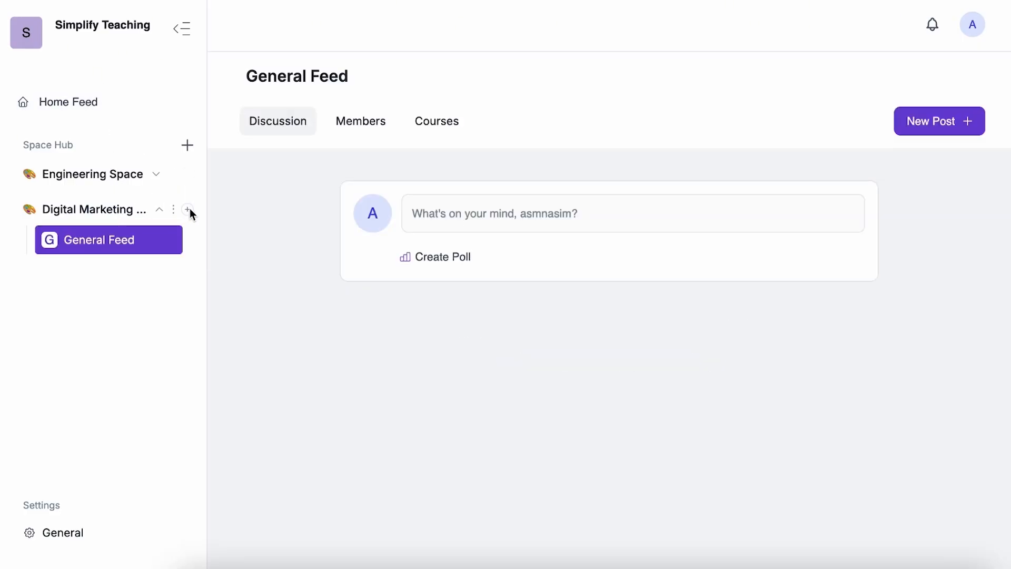
{"action": "left_click", "coordinate": [188, 209]}
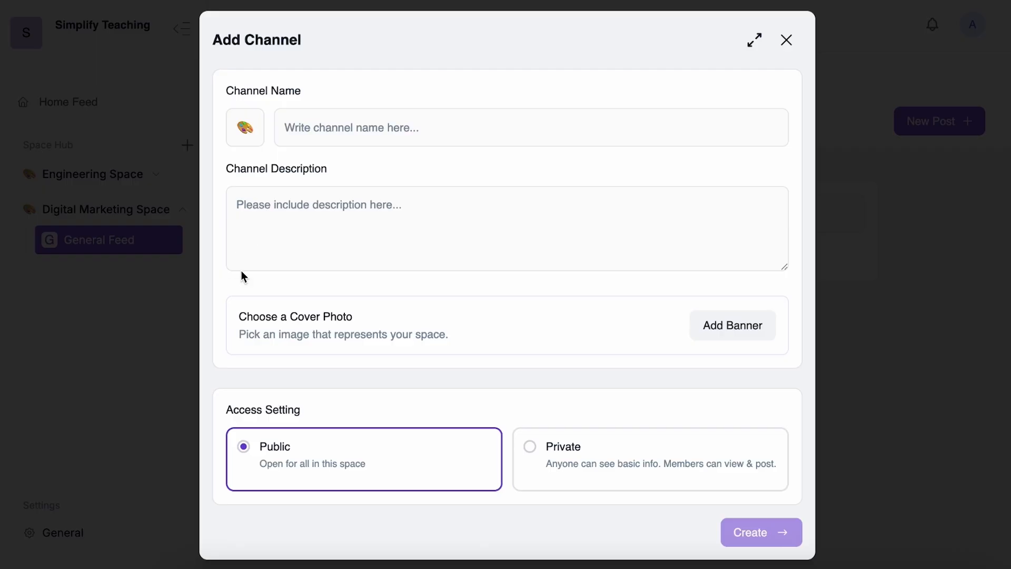
{"action": "left_click", "coordinate": [787, 40]}
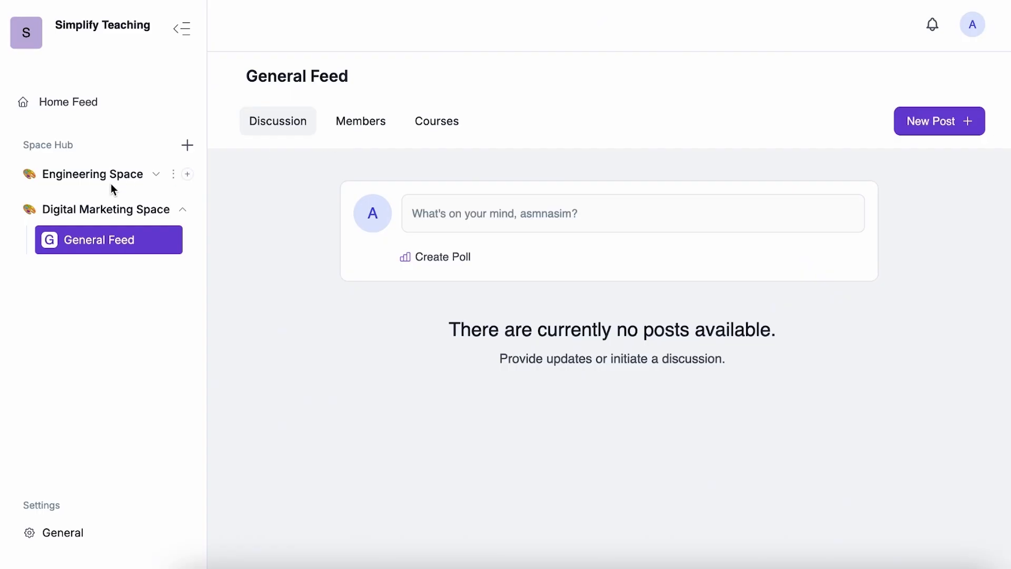
Edit the Digital Marketing Space and change its icon to the microphone emoji
{"action": "left_click", "coordinate": [193, 209]}
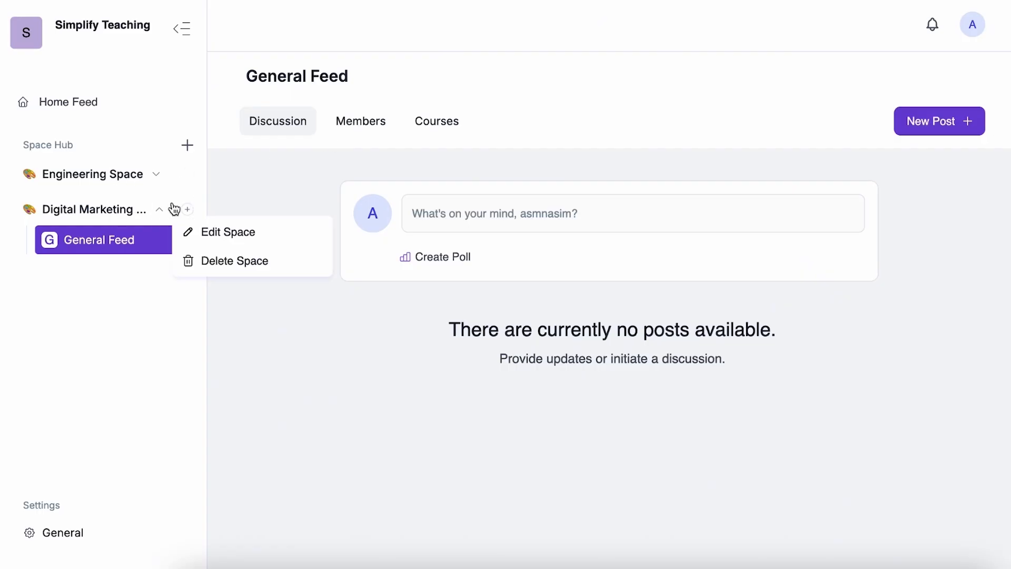
{"action": "left_click", "coordinate": [217, 242]}
{"action": "left_click", "coordinate": [246, 129]}
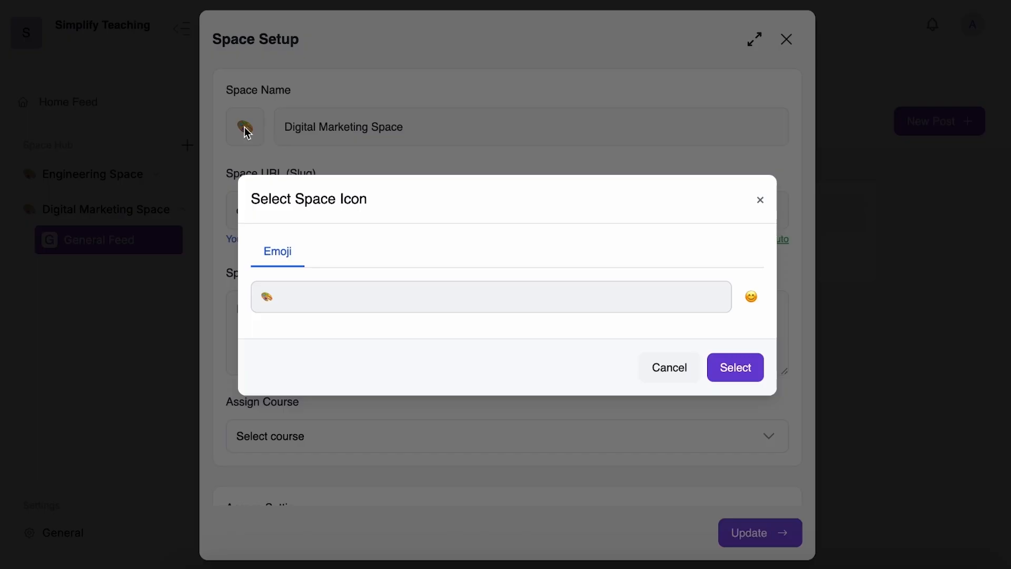
{"action": "left_click", "coordinate": [752, 296]}
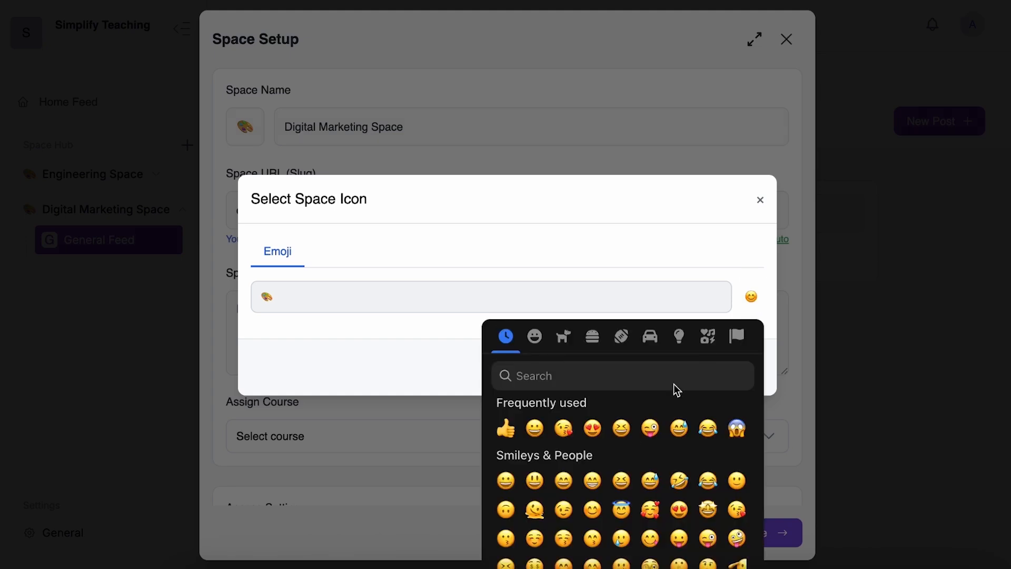
{"action": "scroll", "coordinate": [587, 388], "scroll_direction": "down", "scroll_amount": 1}
{"action": "left_click", "coordinate": [589, 388]}
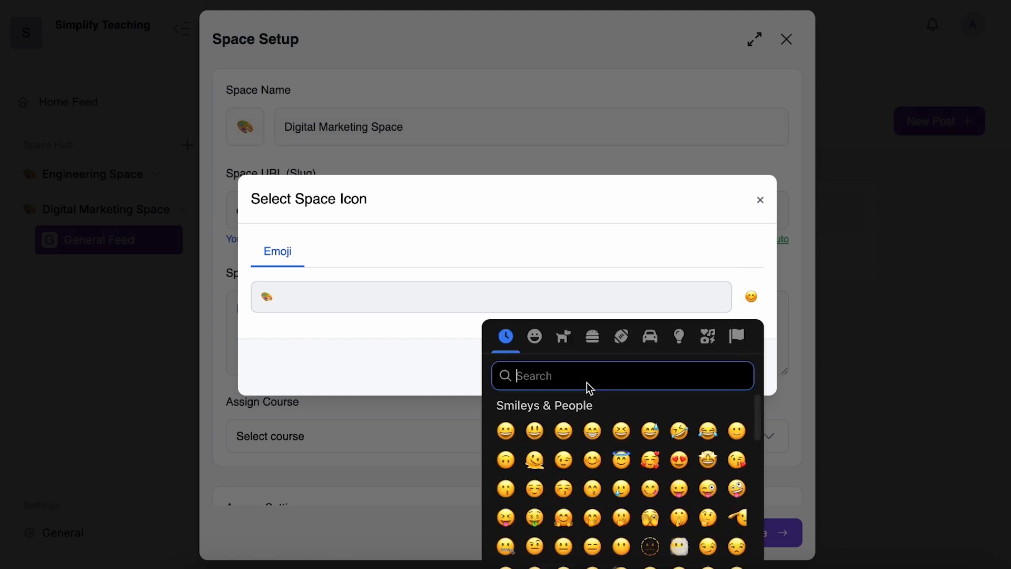
{"action": "type", "text": "mic"}
{"action": "left_click", "coordinate": [533, 425]}
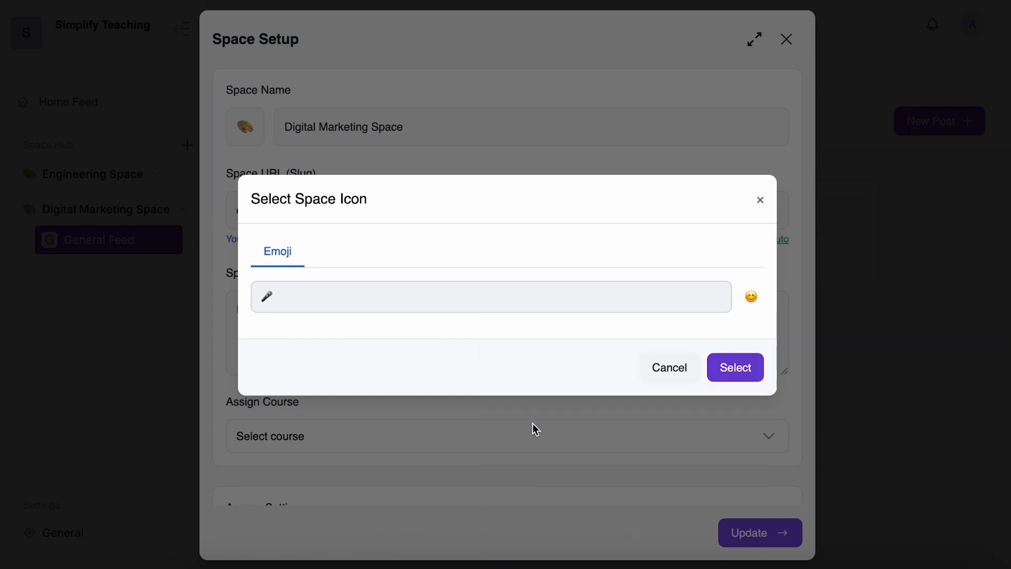
{"action": "left_click", "coordinate": [735, 365]}
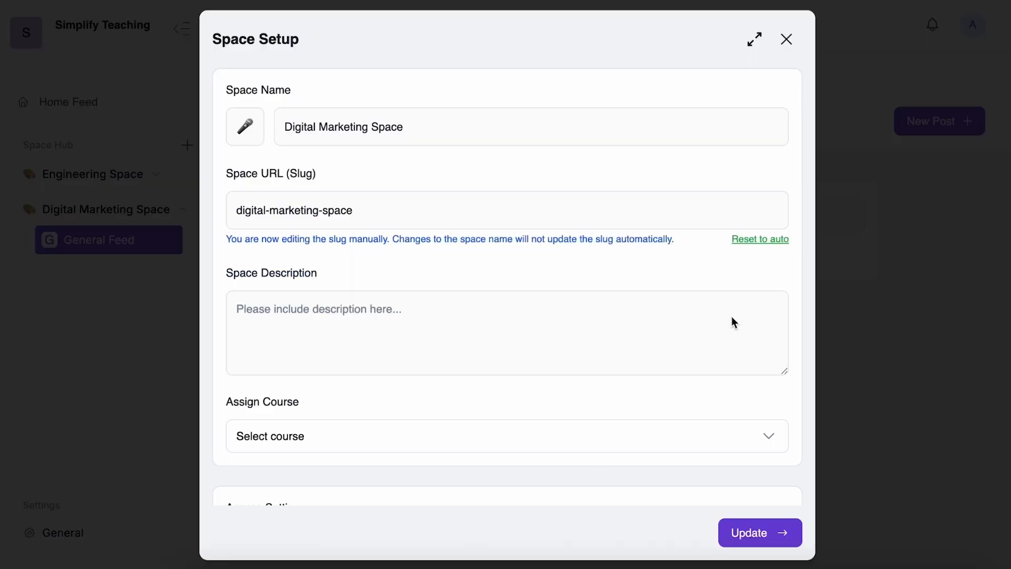
Assign the Digital Marketing Advanced Course to the space and save the updated space setup
{"action": "scroll", "coordinate": [448, 343], "scroll_direction": "down", "scroll_amount": 3}
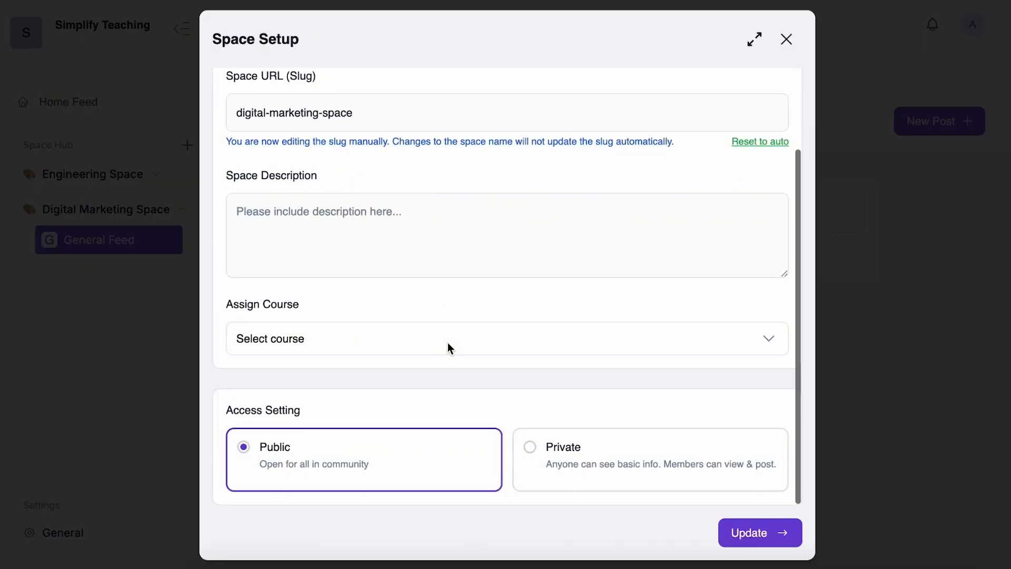
{"action": "left_click", "coordinate": [434, 345]}
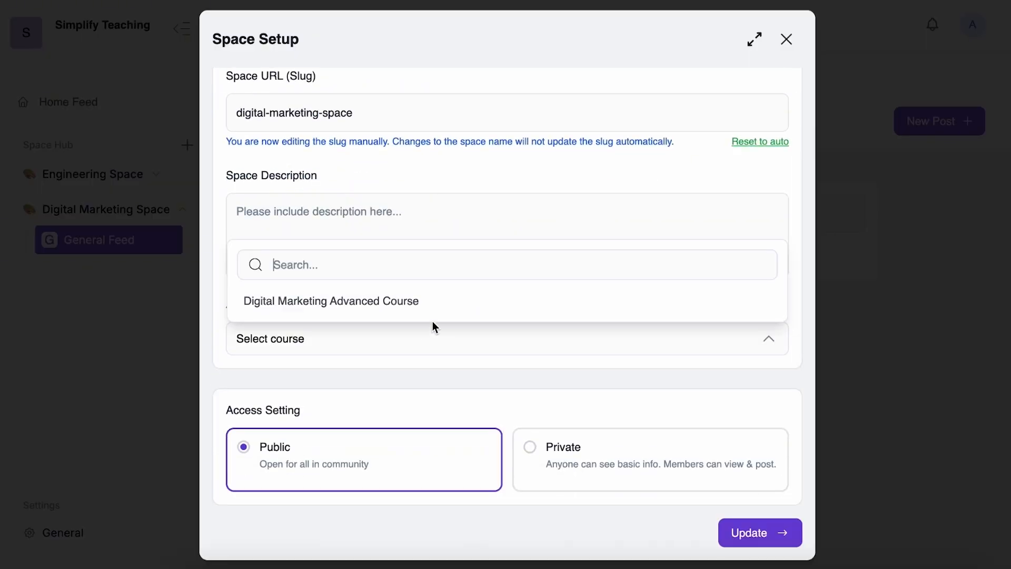
{"action": "left_click", "coordinate": [318, 305]}
{"action": "left_click", "coordinate": [481, 346]}
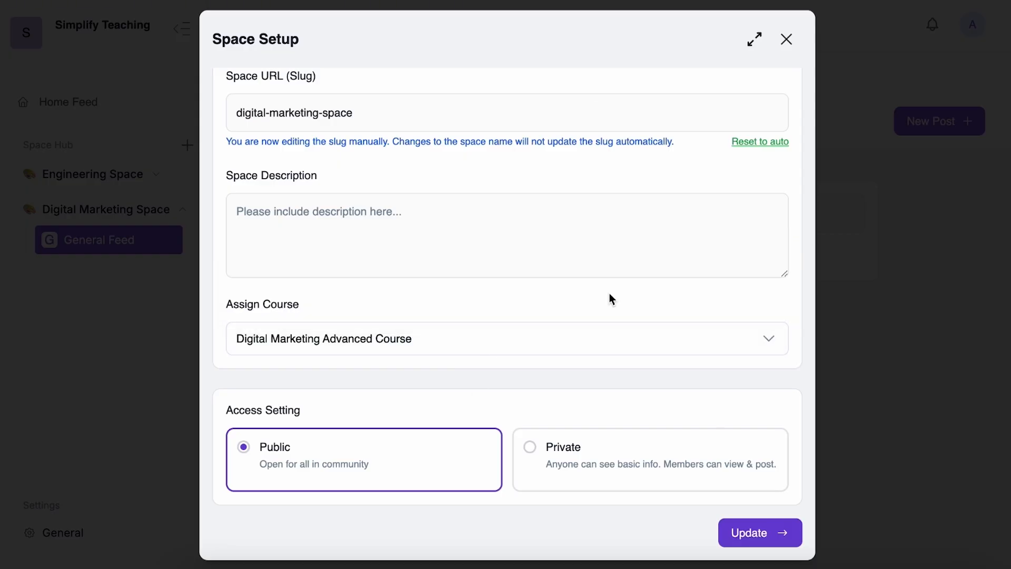
{"action": "scroll", "coordinate": [435, 334], "scroll_direction": "up", "scroll_amount": 3}
{"action": "scroll", "coordinate": [434, 330], "scroll_direction": "down", "scroll_amount": 2}
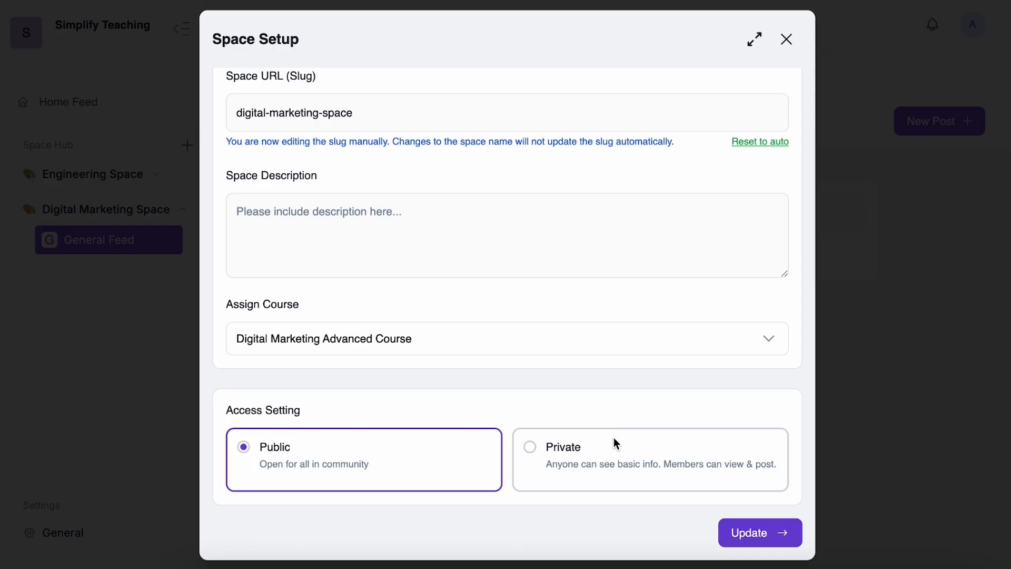
{"action": "left_click", "coordinate": [779, 535]}
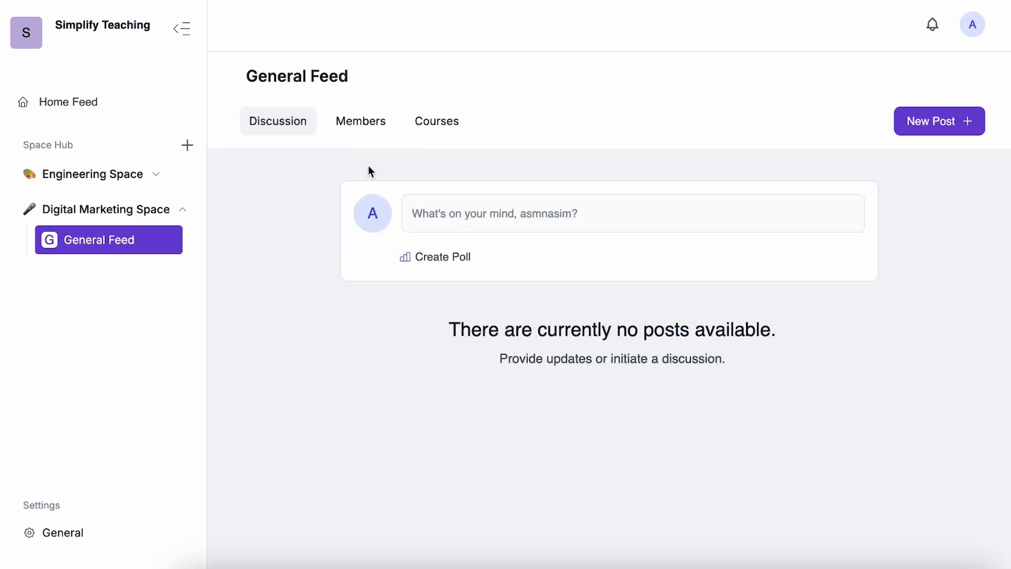
View the members and courses of the Digital Marketing Space's General Feed, and return to its discussion
{"action": "left_click", "coordinate": [361, 121]}
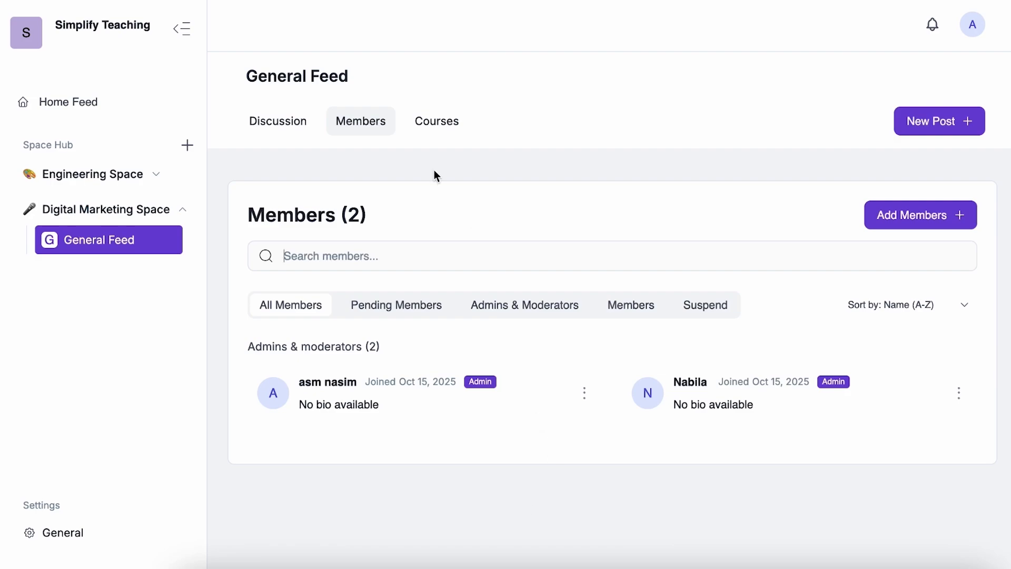
{"action": "left_click", "coordinate": [430, 124]}
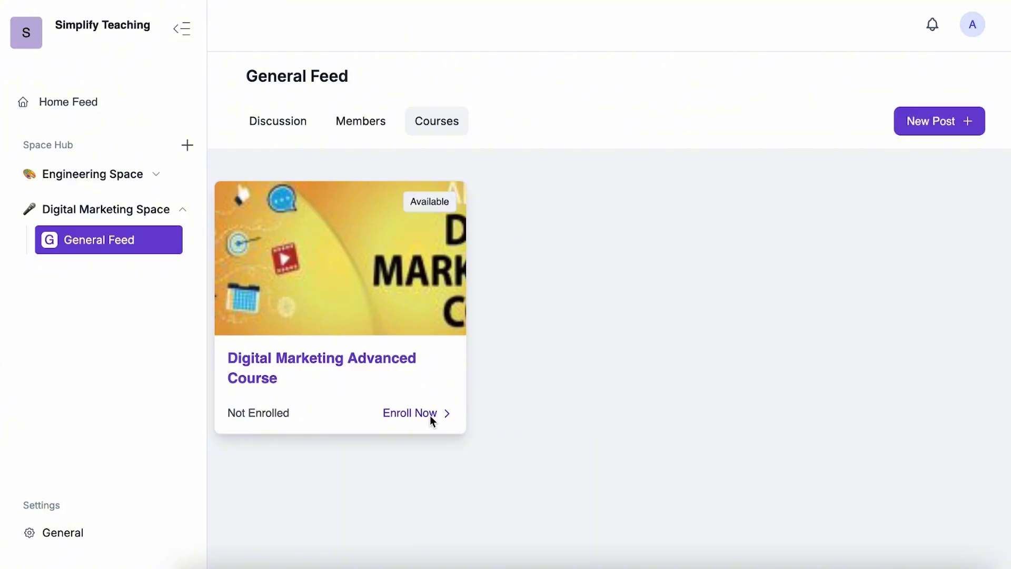
{"action": "left_click", "coordinate": [291, 122]}
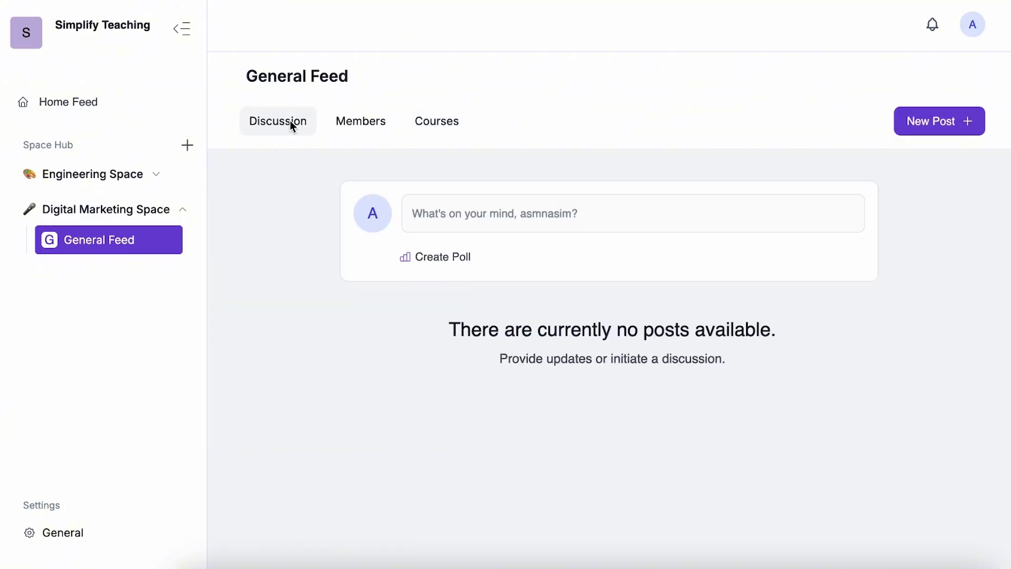
Start a new post titled "Hi Everyone!" in the General Feed and tag it Discussion
{"action": "left_click", "coordinate": [505, 224]}
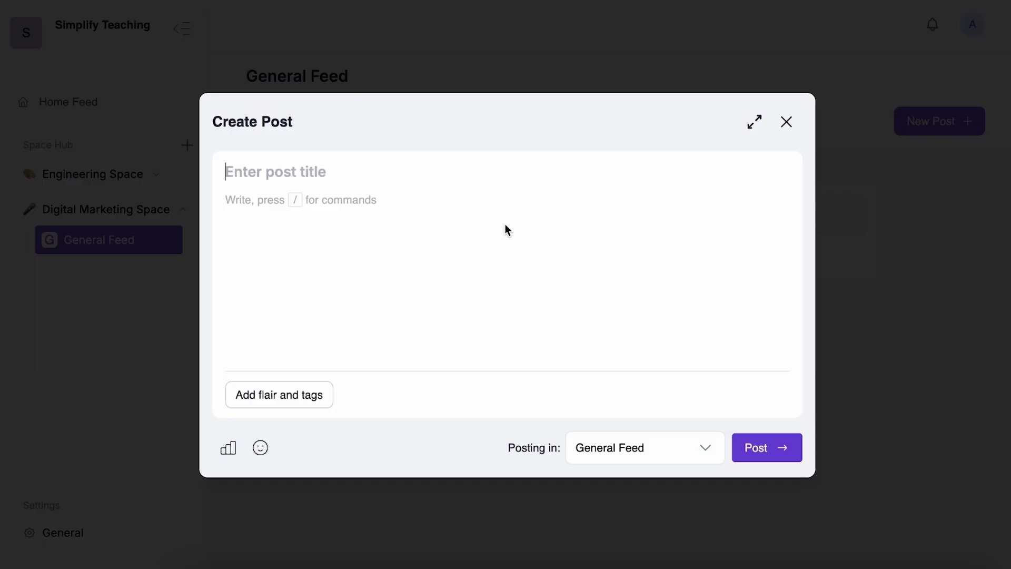
{"action": "type", "text": "Hi Ever"}
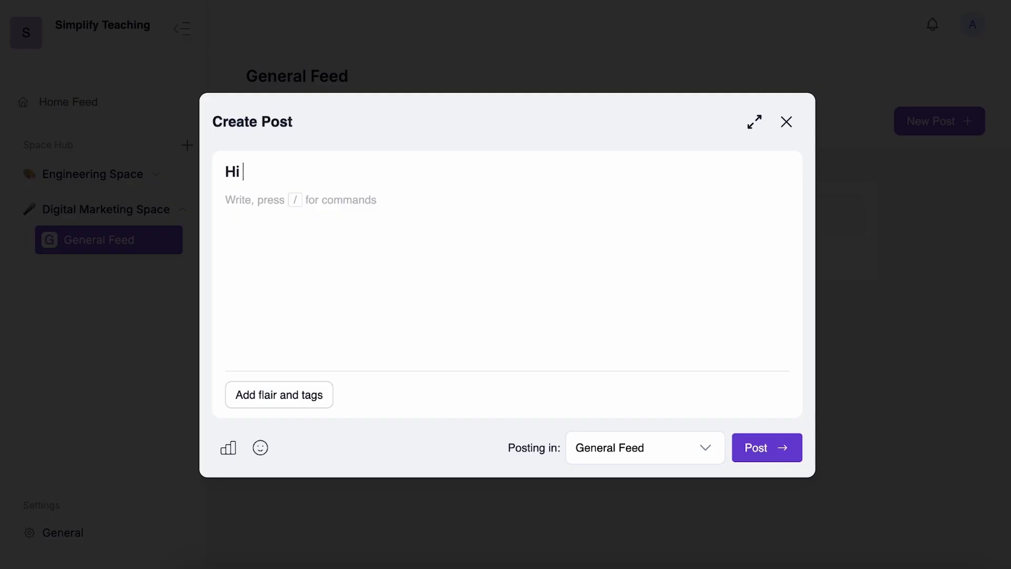
{"action": "type", "text": "yone!"}
{"action": "left_click", "coordinate": [295, 400]}
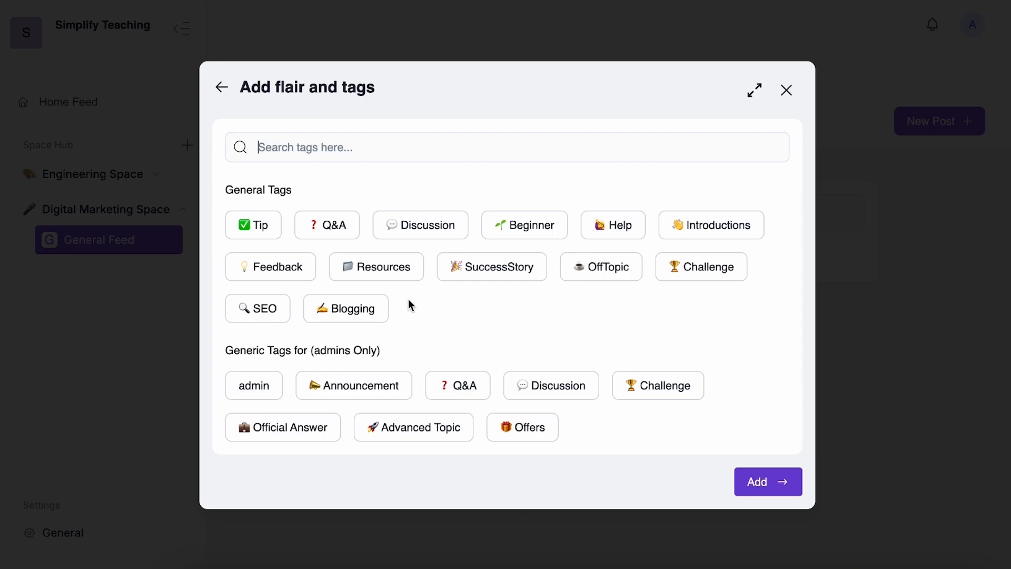
{"action": "left_click", "coordinate": [423, 236]}
{"action": "left_click", "coordinate": [765, 480]}
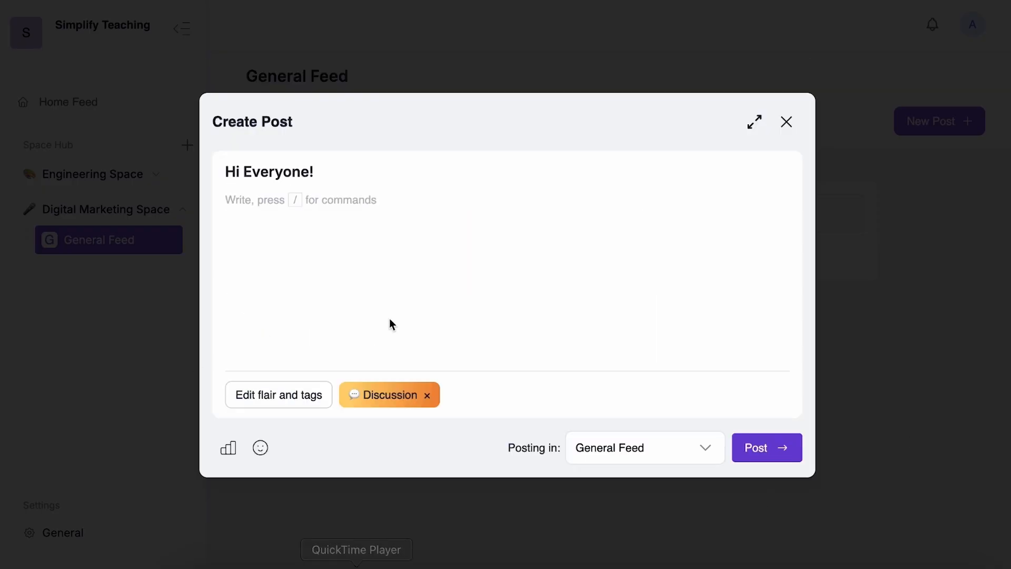
Add the heart-eyes emoji to the post body and publish the post in the Digital Marketing Space's General Feed
{"action": "left_click", "coordinate": [260, 453]}
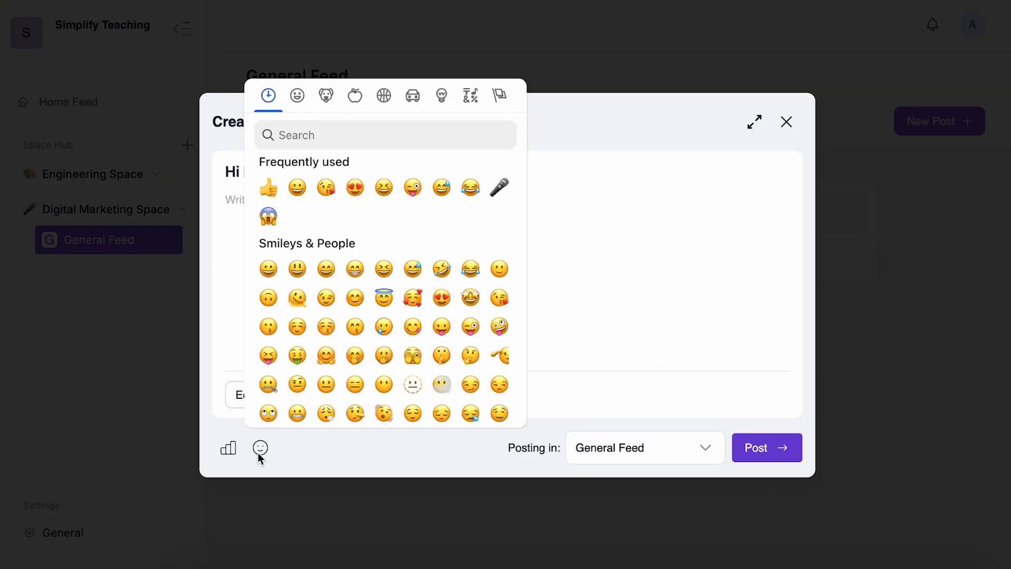
{"action": "left_click", "coordinate": [355, 188]}
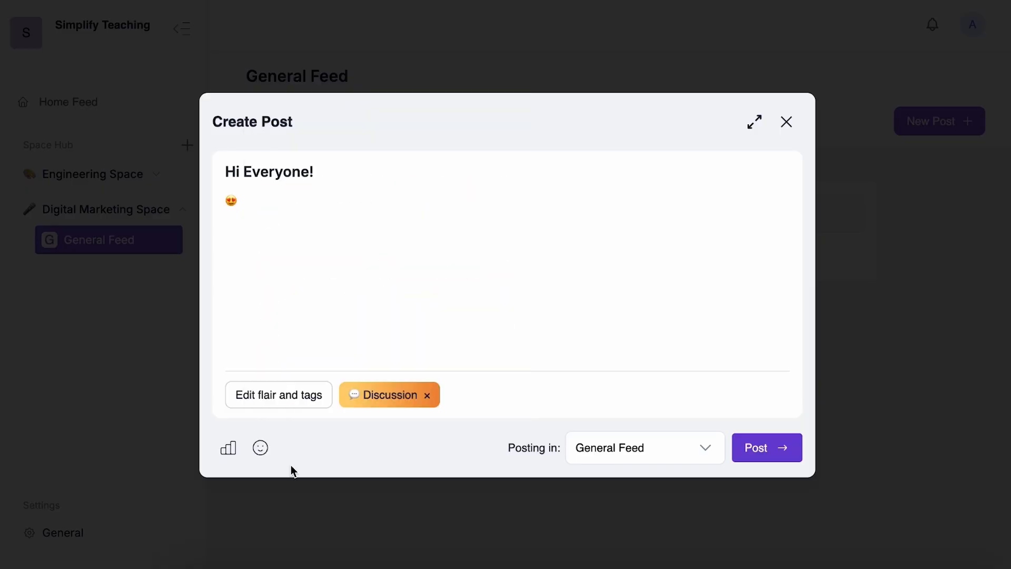
{"action": "left_click", "coordinate": [718, 453]}
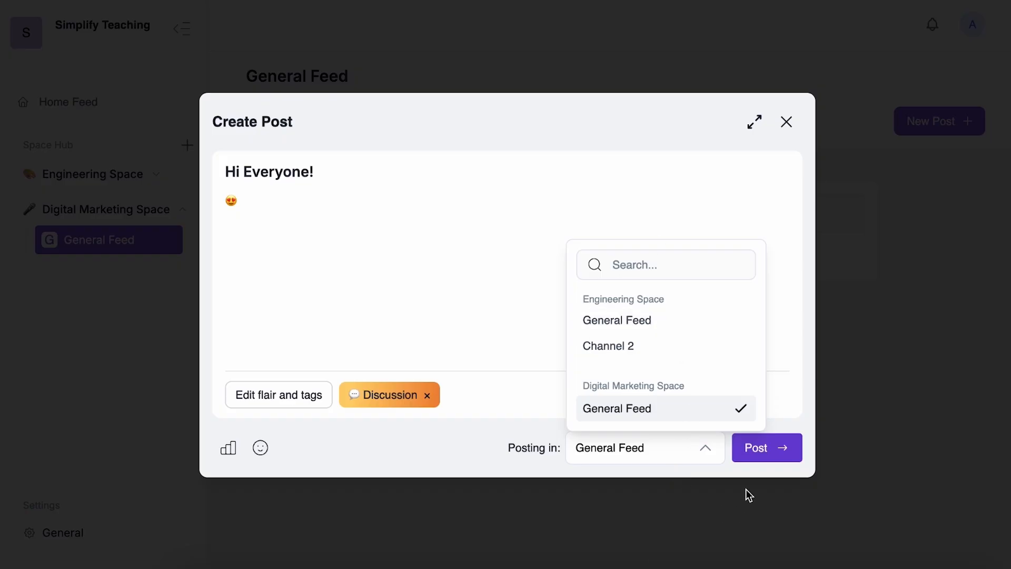
{"action": "left_click", "coordinate": [753, 451]}
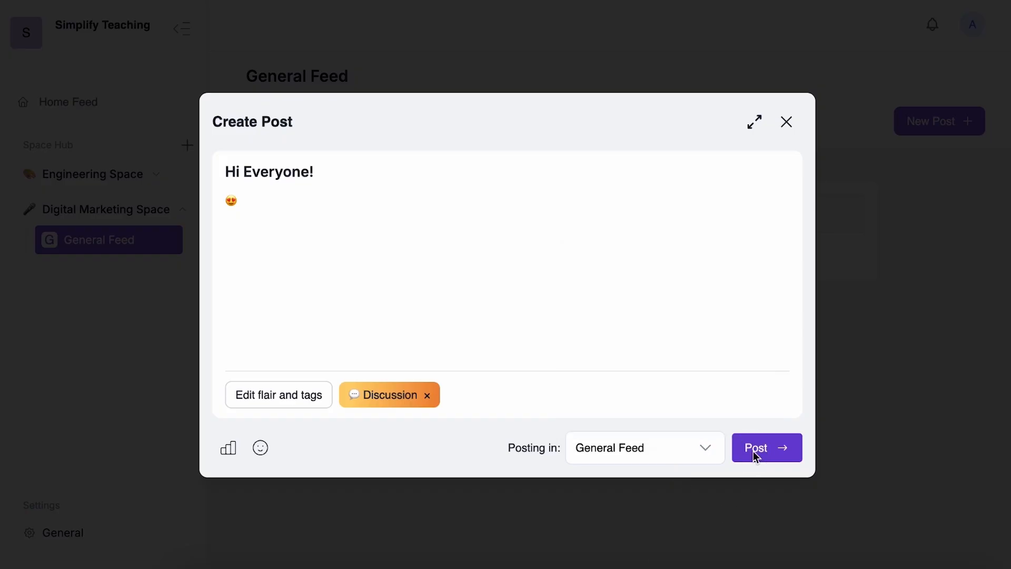
{"action": "left_click", "coordinate": [768, 448]}
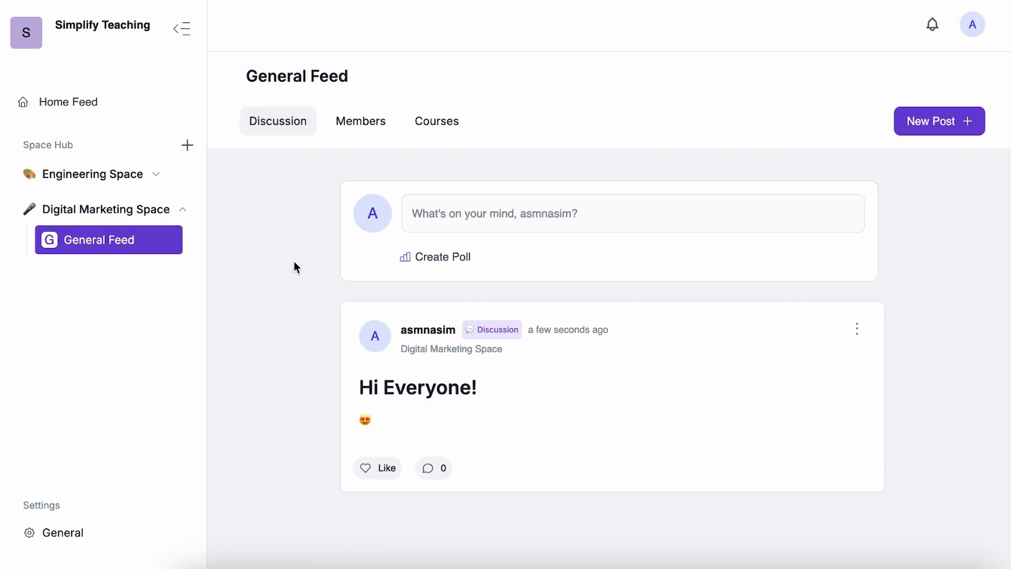
Start a poll titled "Which Aspect Of DM You Like Best" in the General Feed and tag it Q&A
{"action": "left_click", "coordinate": [440, 258]}
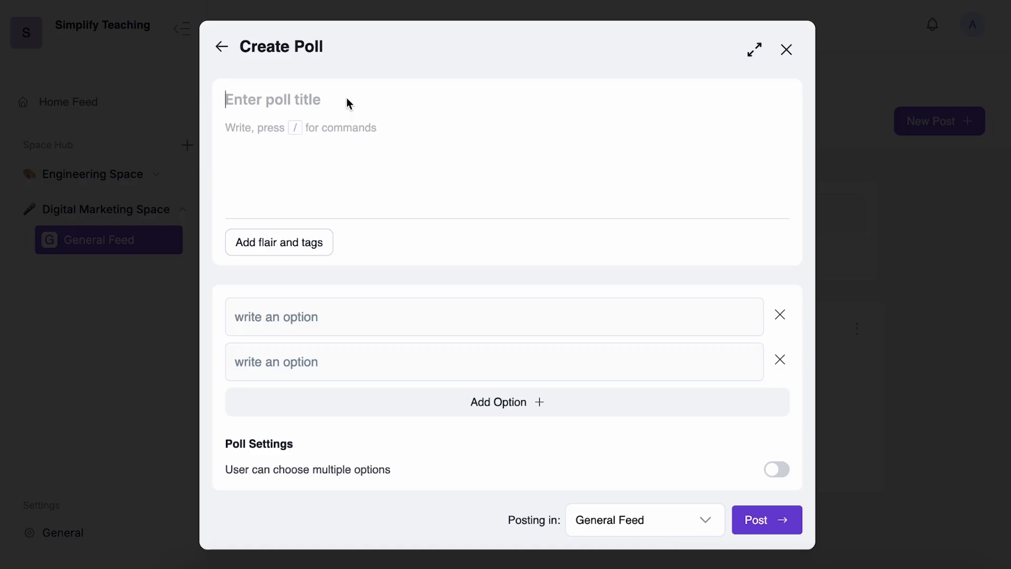
{"action": "type", "text": "Which Aspect Of DM You Like Best"}
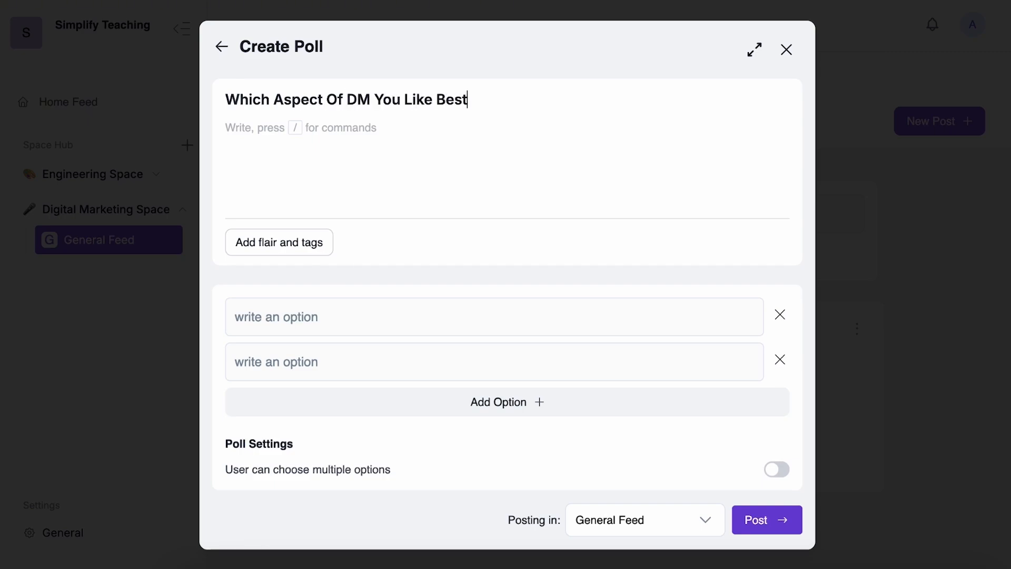
{"action": "left_click", "coordinate": [292, 248]}
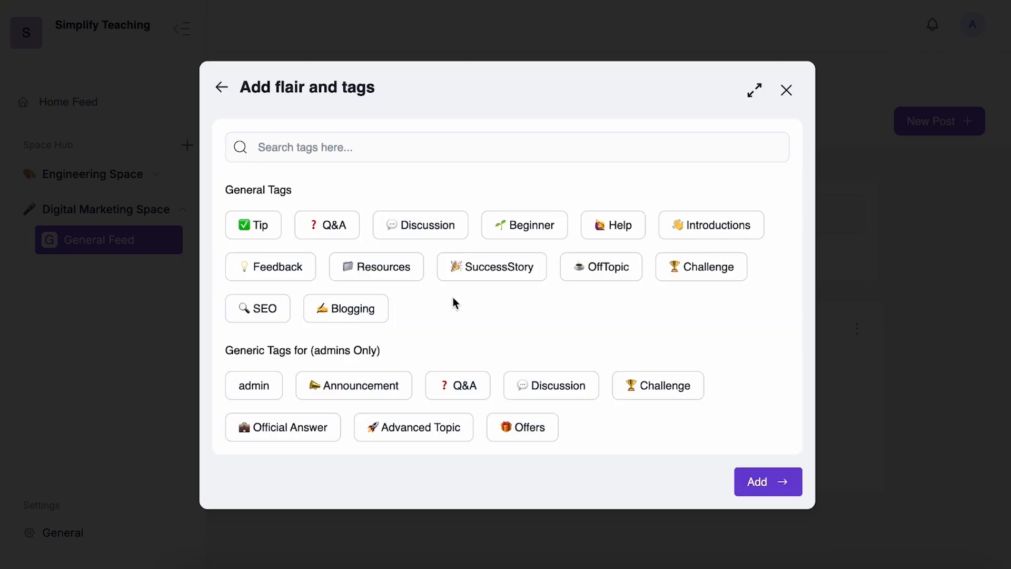
{"action": "left_click", "coordinate": [342, 231]}
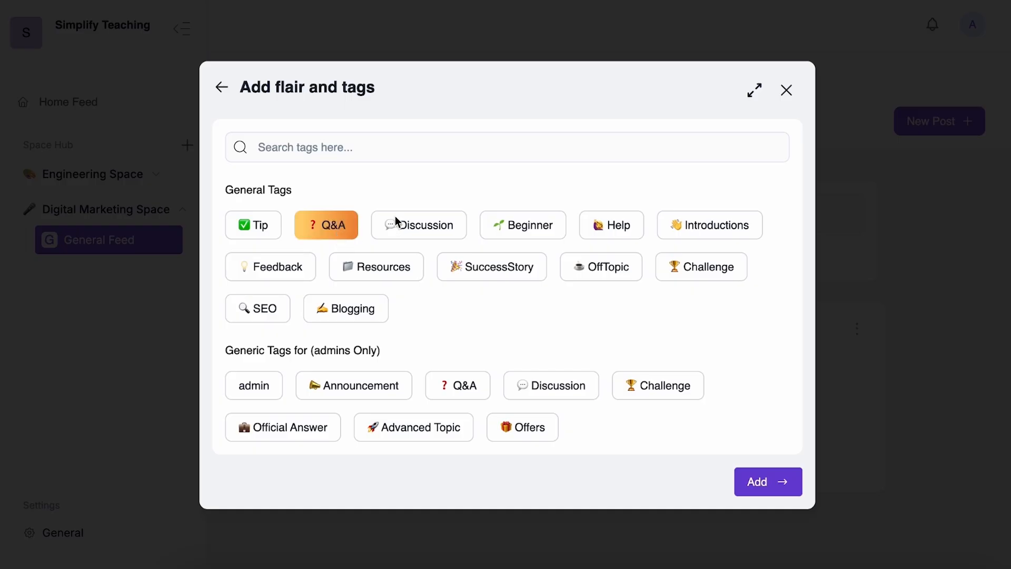
{"action": "left_click", "coordinate": [753, 481]}
Enter Social Media, Blogs and SEO as the three answer options of the poll
{"action": "left_click", "coordinate": [349, 322]}
{"action": "type", "text": "Social Media"}
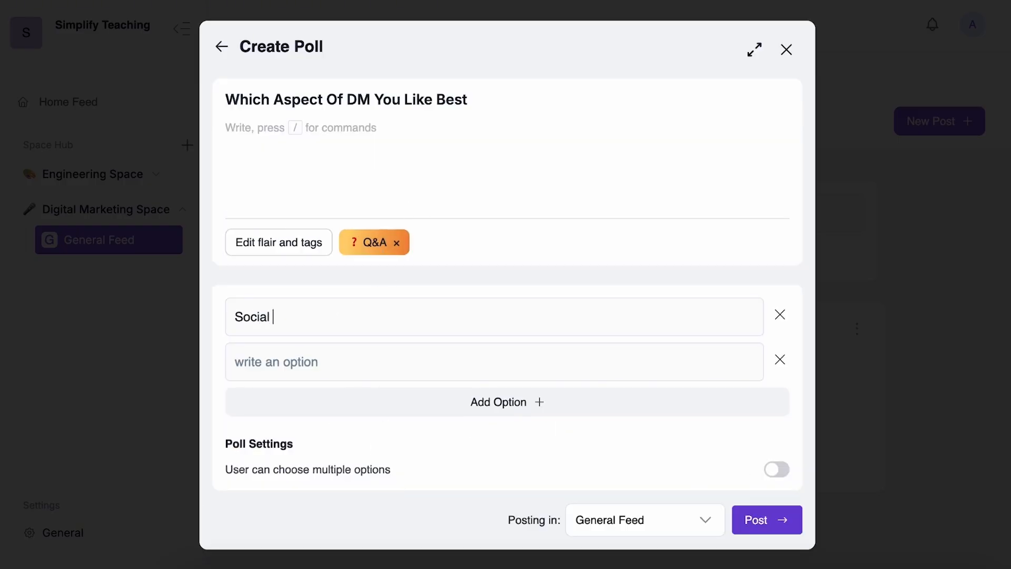
{"action": "left_click", "coordinate": [316, 364]}
{"action": "type", "text": "Blogs"}
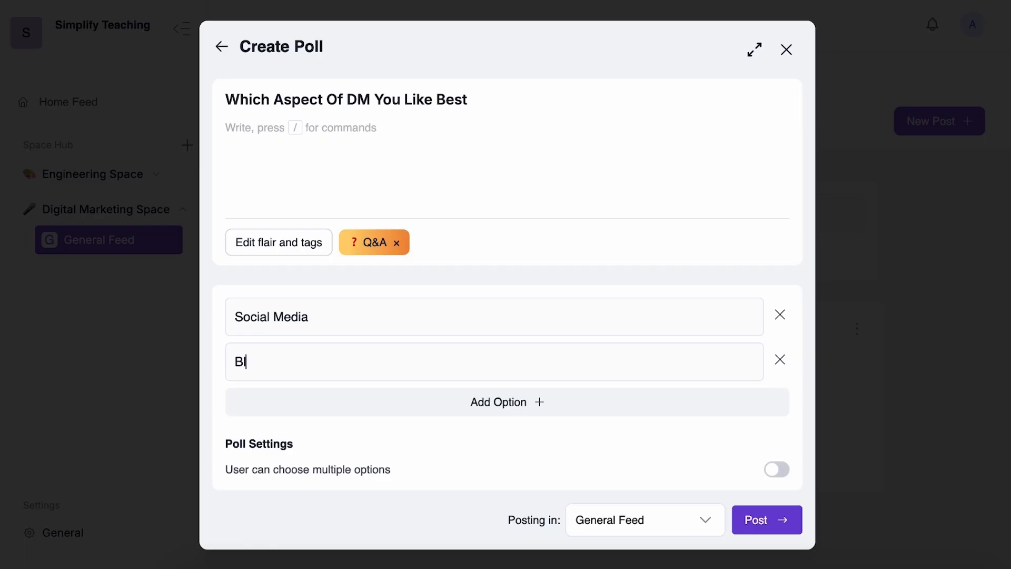
{"action": "left_click", "coordinate": [400, 403]}
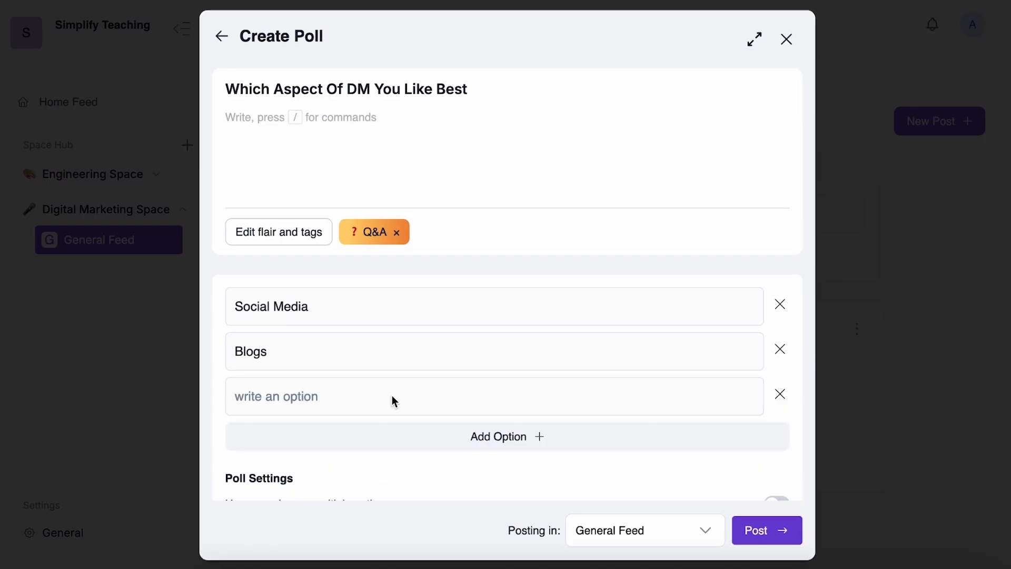
{"action": "type", "text": "SEO"}
Allow users to choose multiple options and publish the poll in the General Feed
{"action": "scroll", "coordinate": [638, 408], "scroll_direction": "down", "scroll_amount": 1}
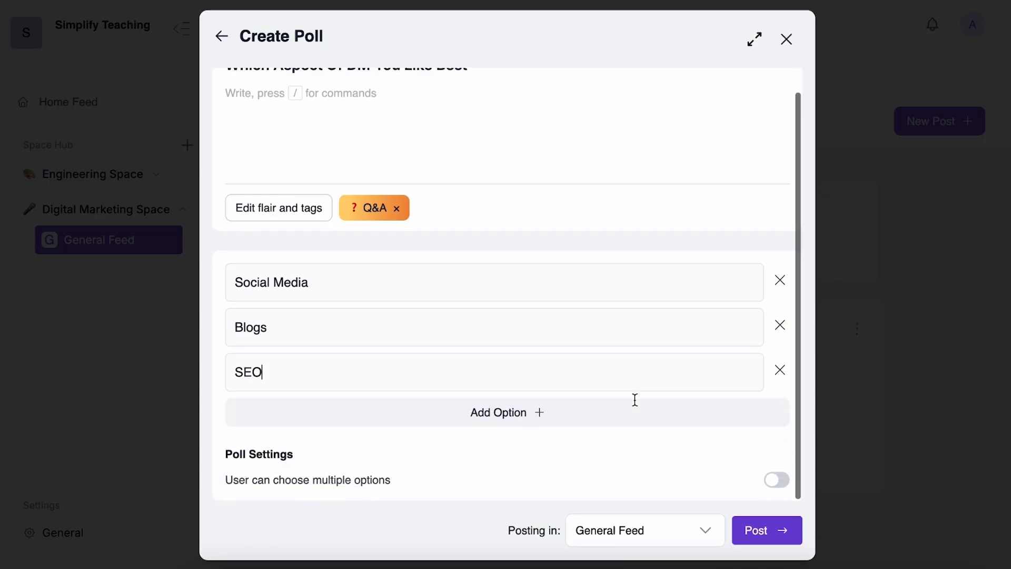
{"action": "left_click", "coordinate": [777, 479]}
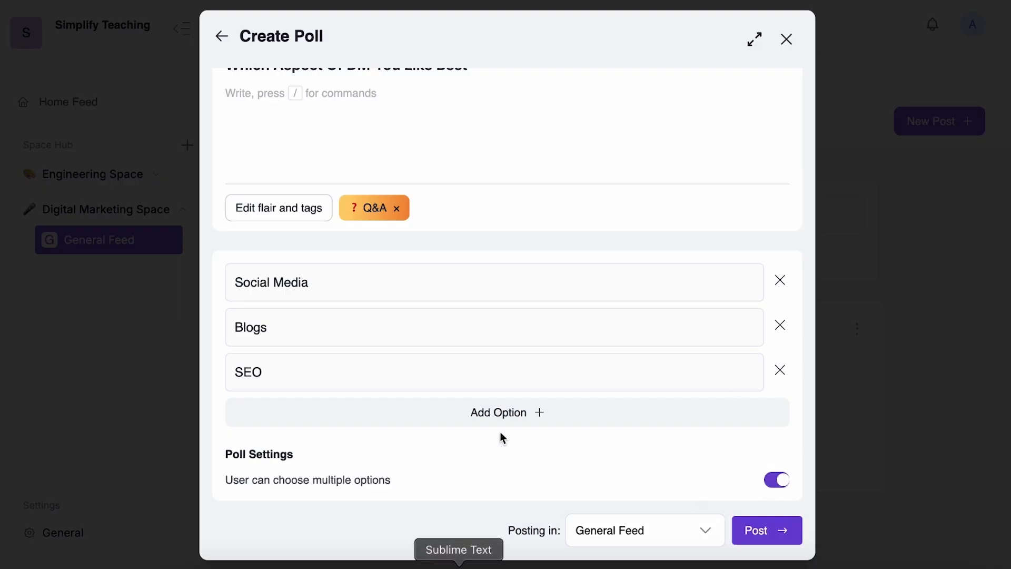
{"action": "scroll", "coordinate": [649, 457], "scroll_direction": "up", "scroll_amount": 1}
{"action": "scroll", "coordinate": [648, 457], "scroll_direction": "down", "scroll_amount": 1}
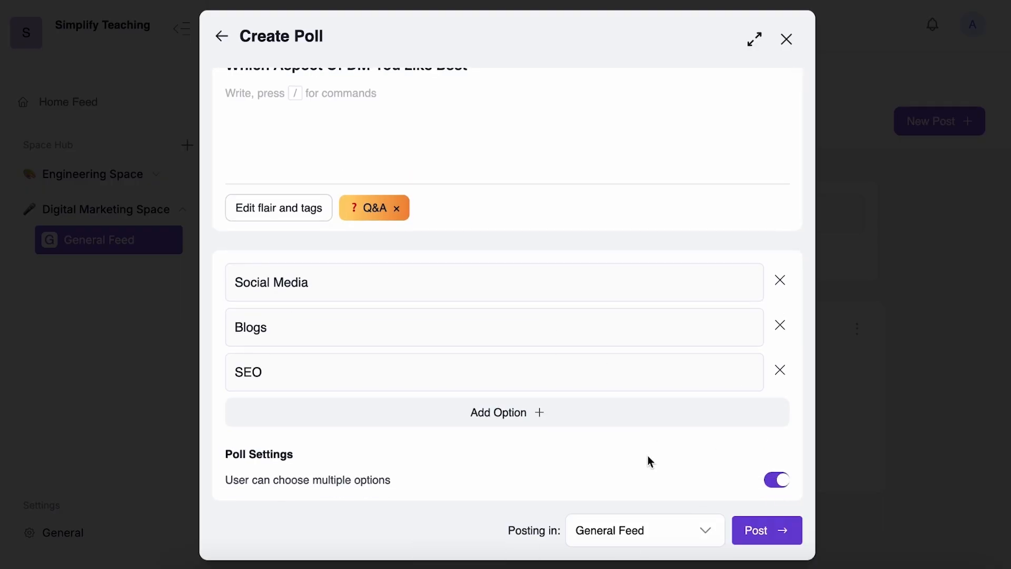
{"action": "left_click", "coordinate": [779, 543]}
Vote for Blogs in the published poll about digital marketing aspects
{"action": "scroll", "coordinate": [759, 416], "scroll_direction": "down", "scroll_amount": 3}
{"action": "left_click", "coordinate": [591, 424]}
{"action": "scroll", "coordinate": [743, 329], "scroll_direction": "down", "scroll_amount": 2}
{"action": "scroll", "coordinate": [743, 324], "scroll_direction": "up", "scroll_amount": 3}
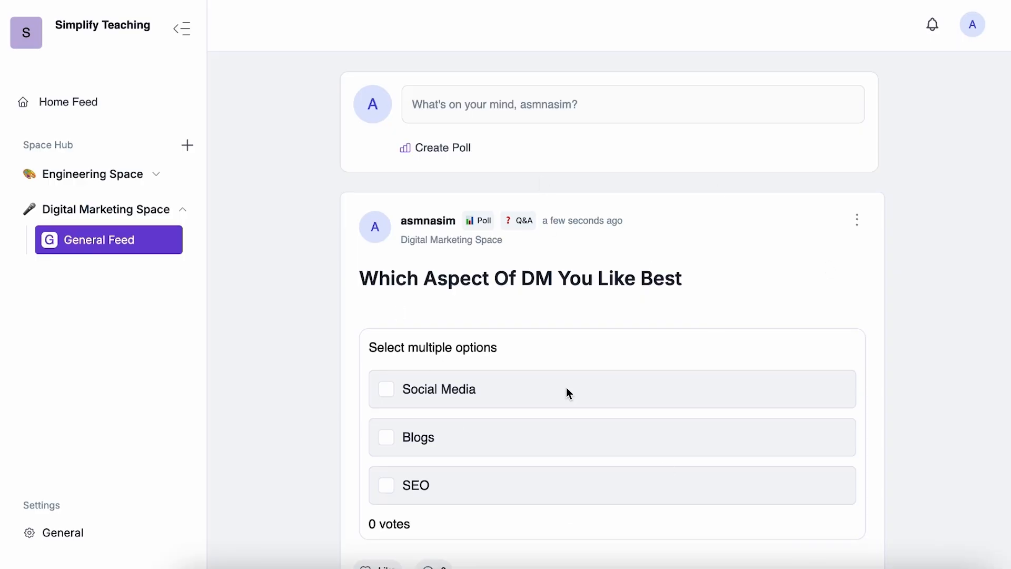
{"action": "scroll", "coordinate": [567, 391], "scroll_direction": "down", "scroll_amount": 1}
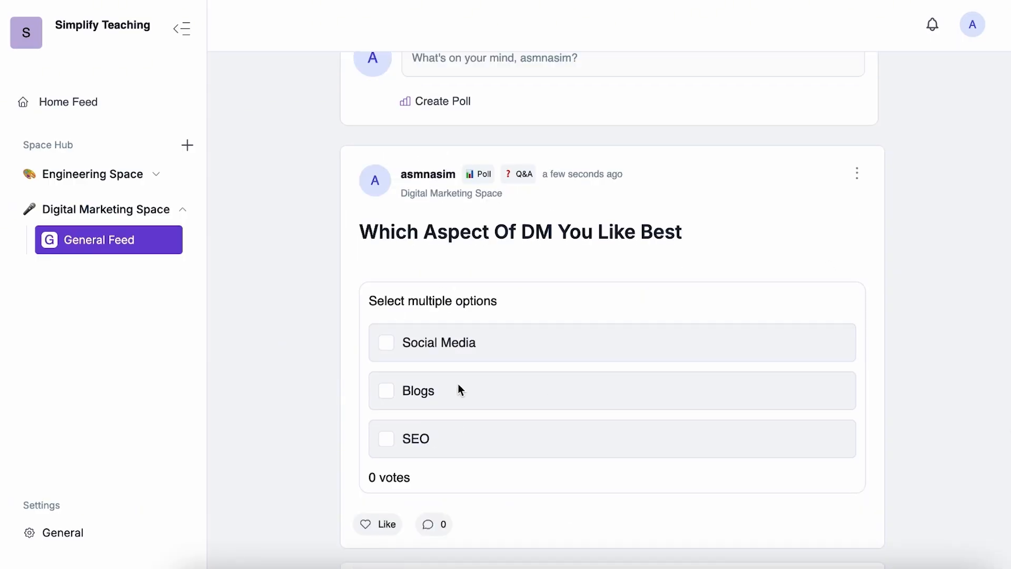
{"action": "left_click", "coordinate": [386, 390]}
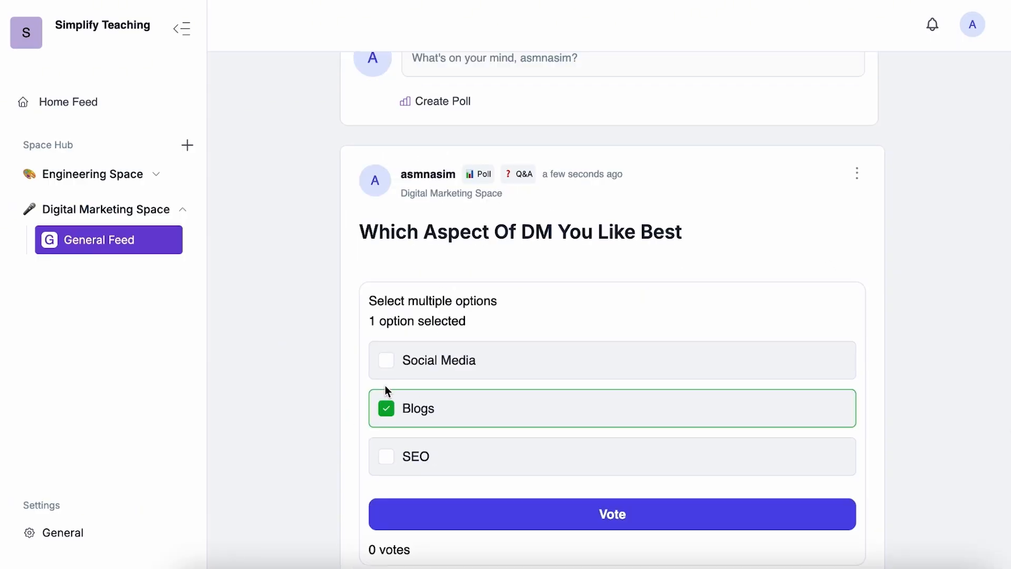
{"action": "left_click", "coordinate": [492, 520]}
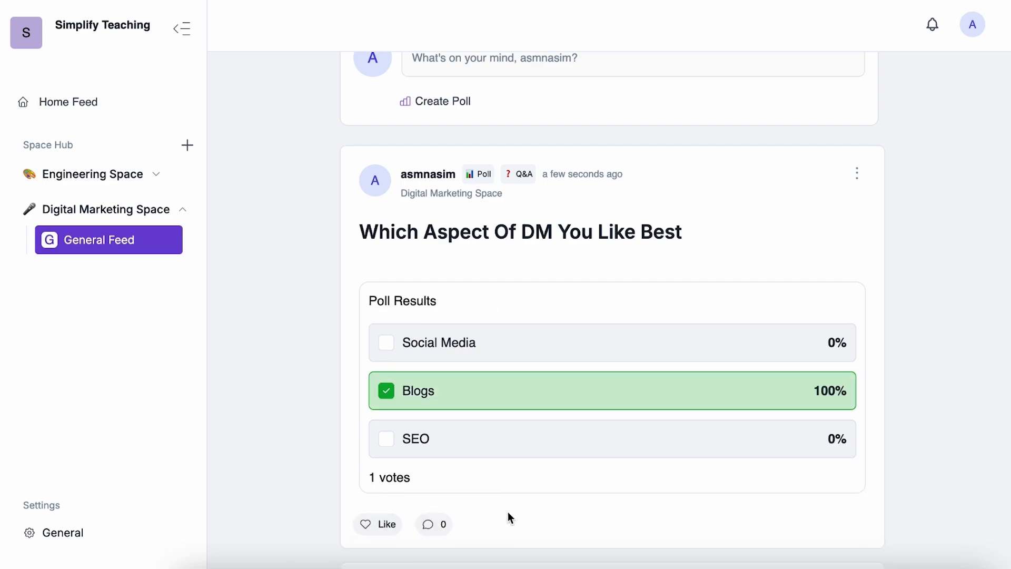
Open the poll's comment area and react to the poll with a red heart
{"action": "scroll", "coordinate": [508, 517], "scroll_direction": "down", "scroll_amount": 1}
{"action": "mouse_move", "coordinate": [386, 472]}
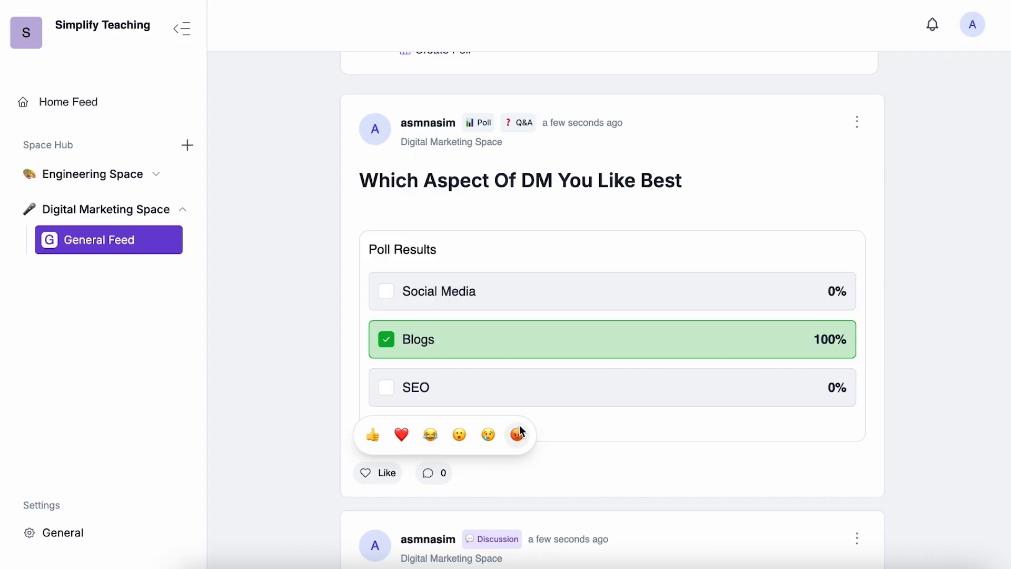
{"action": "left_click", "coordinate": [443, 476]}
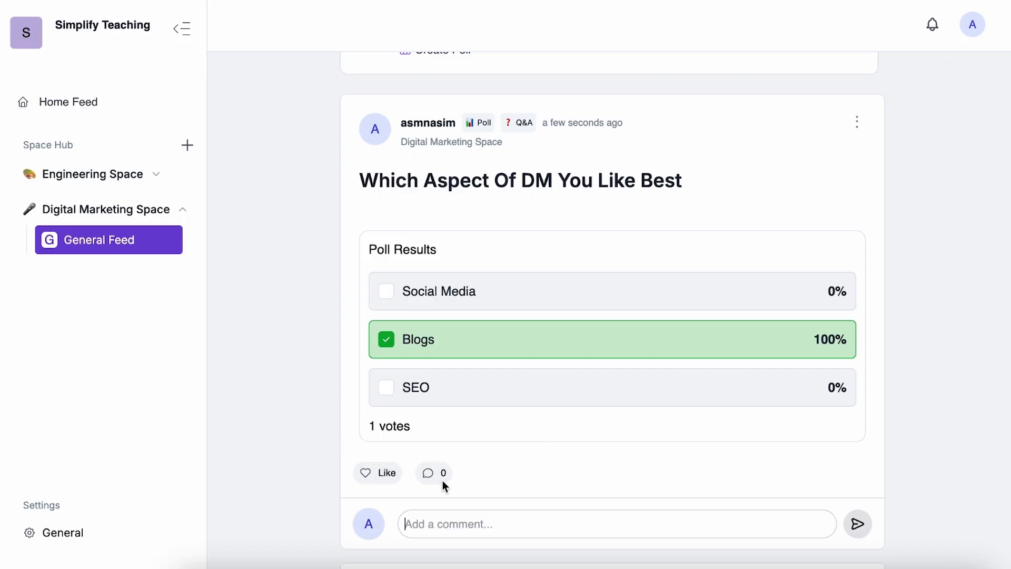
{"action": "scroll", "coordinate": [456, 516], "scroll_direction": "down", "scroll_amount": 3}
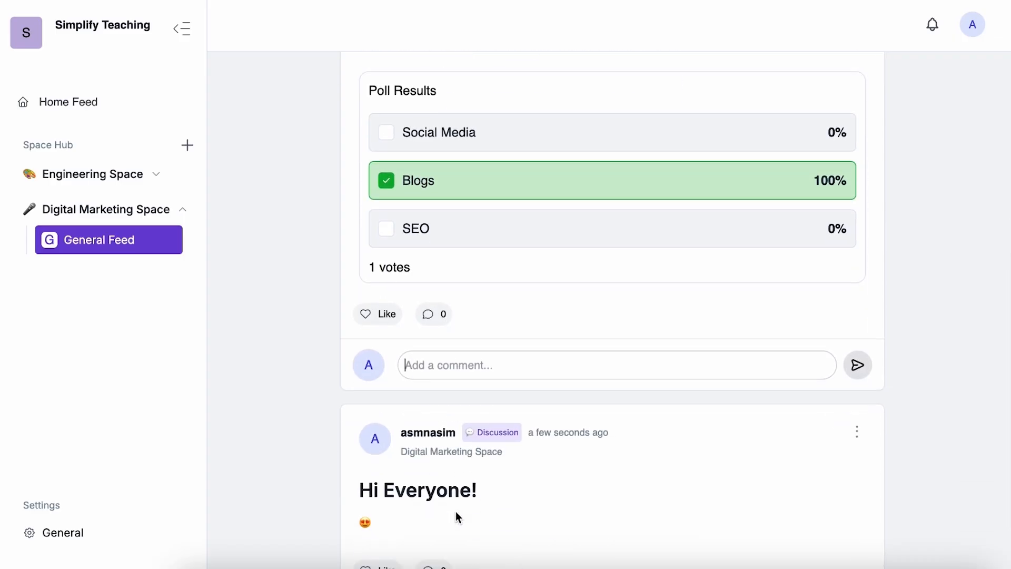
{"action": "mouse_move", "coordinate": [365, 313]}
{"action": "left_click", "coordinate": [400, 274]}
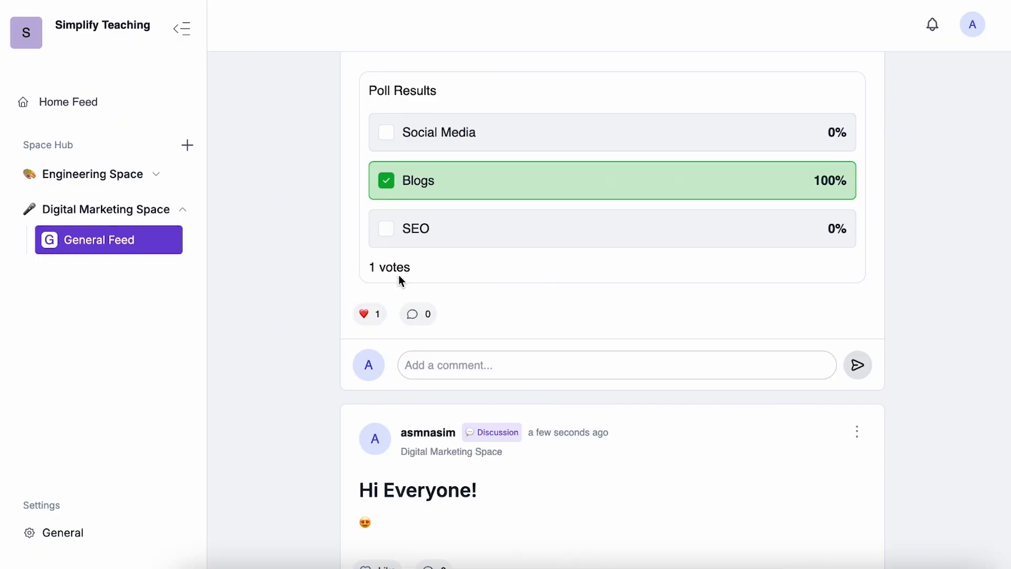
Post the comment "I love video marketing" on the poll
{"action": "left_click", "coordinate": [430, 368]}
{"action": "type", "text": "I love video marketing"}
{"action": "left_click", "coordinate": [857, 365]}
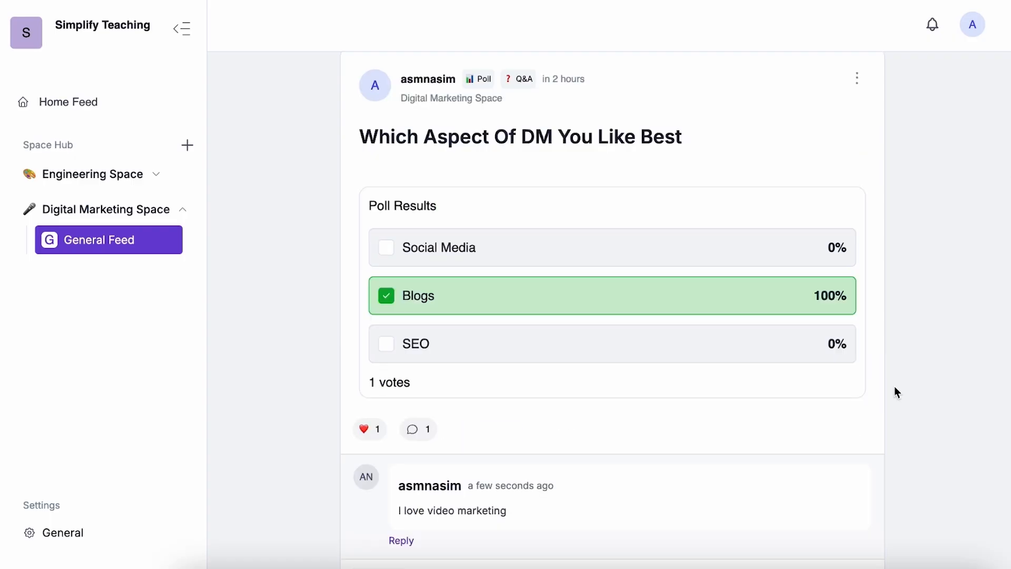
View the General Feed's members and examine the role and suspension options available for each admin
{"action": "scroll", "coordinate": [897, 393], "scroll_direction": "up", "scroll_amount": 5}
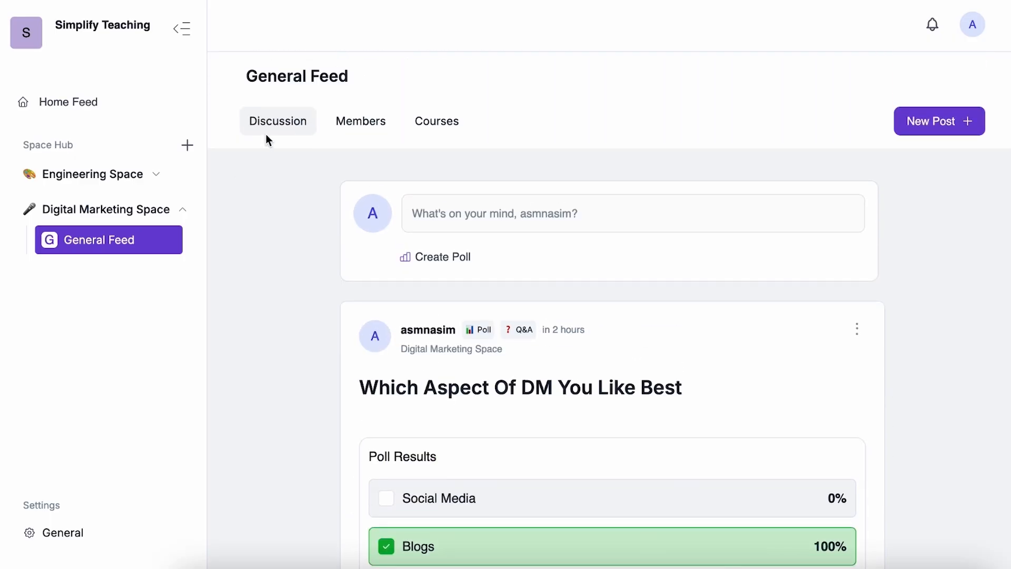
{"action": "left_click", "coordinate": [340, 121]}
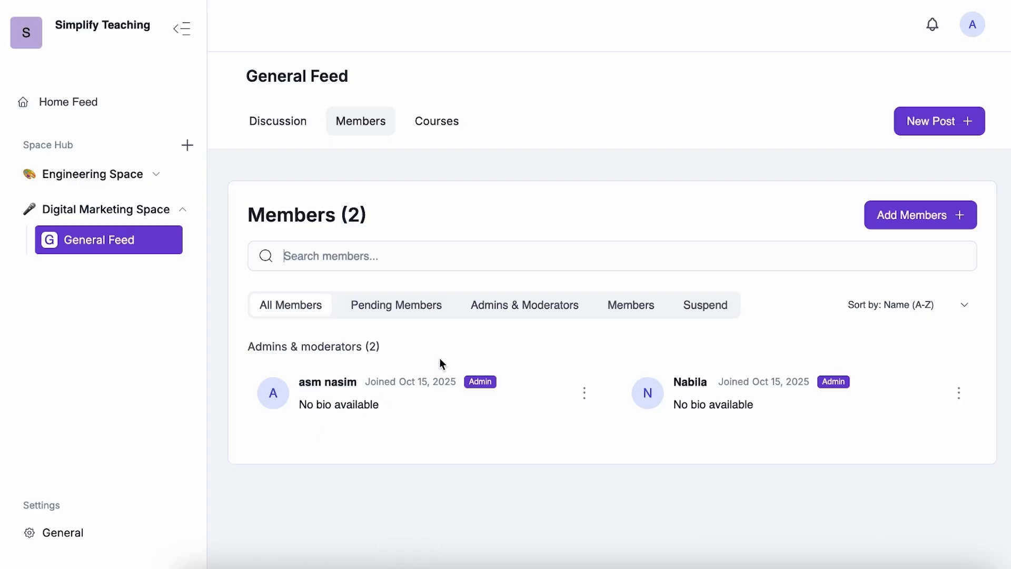
{"action": "left_click", "coordinate": [584, 393]}
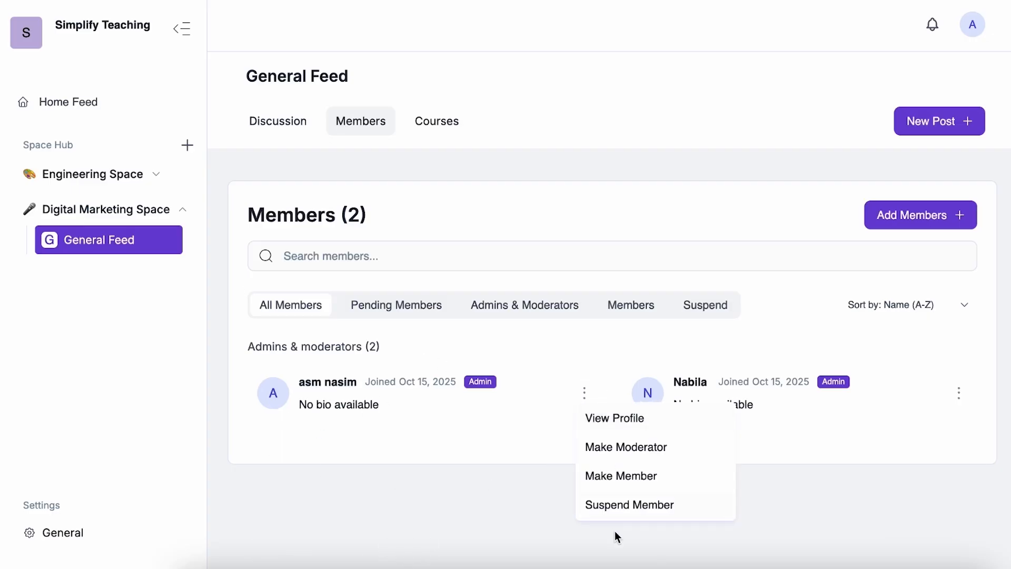
{"action": "left_click", "coordinate": [959, 393]}
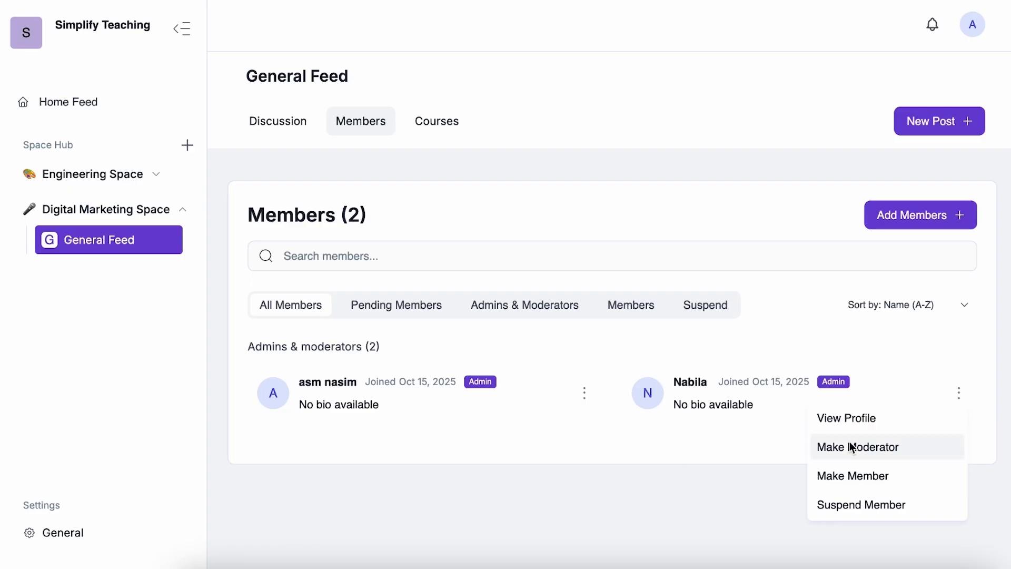
{"action": "left_click", "coordinate": [641, 466]}
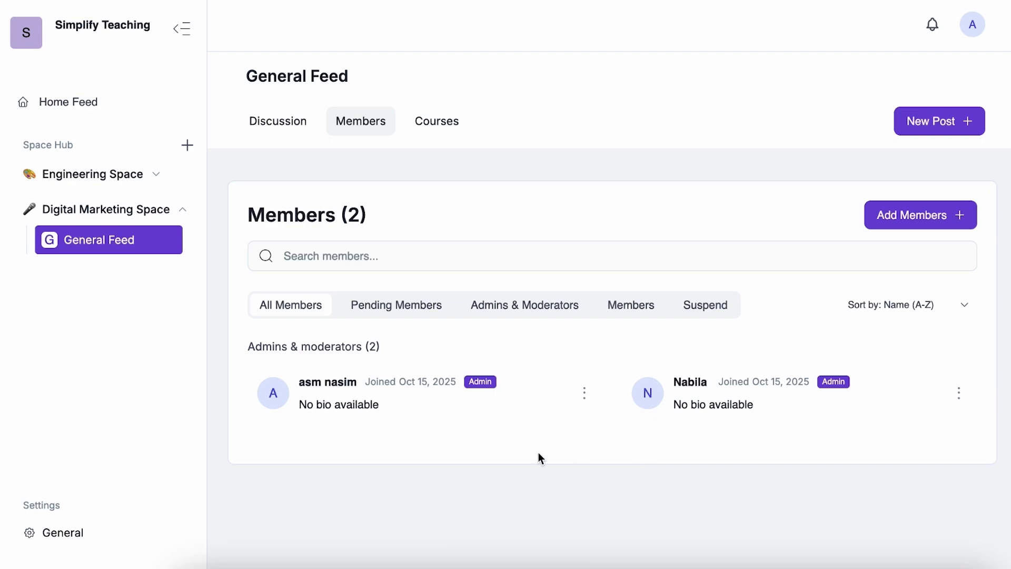
Return to the discussion and create a public channel named "Fun Discussions" in the Digital Marketing Space
{"action": "mouse_move", "coordinate": [191, 221]}
{"action": "left_click", "coordinate": [272, 123]}
{"action": "left_click", "coordinate": [187, 214]}
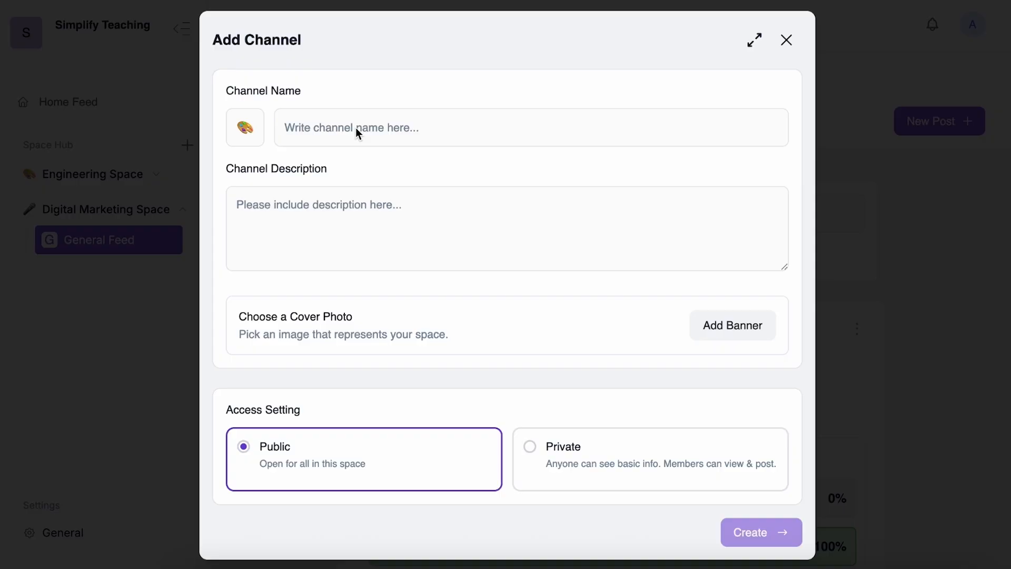
{"action": "type", "text": "Fun Discussions"}
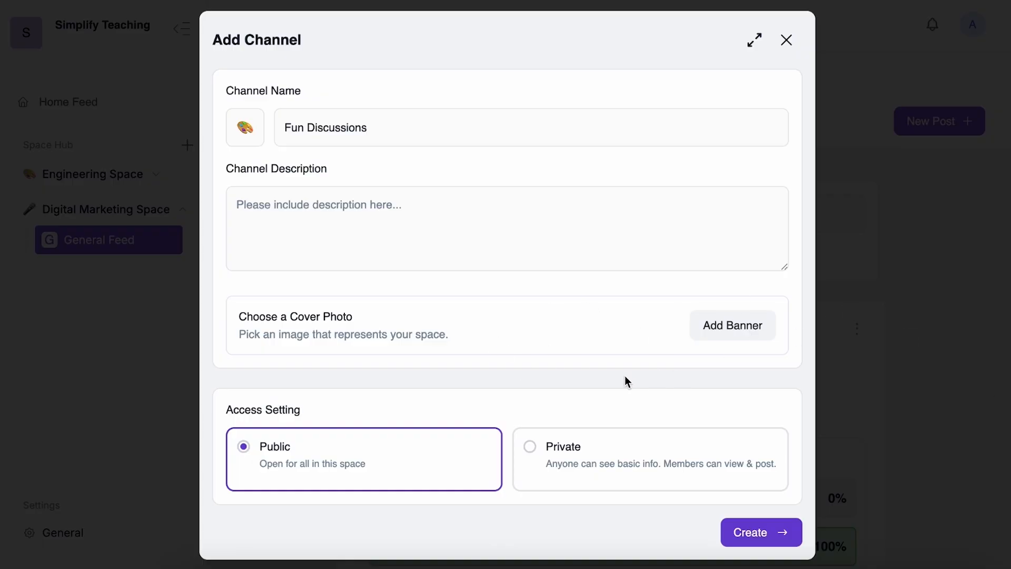
{"action": "left_click", "coordinate": [771, 547]}
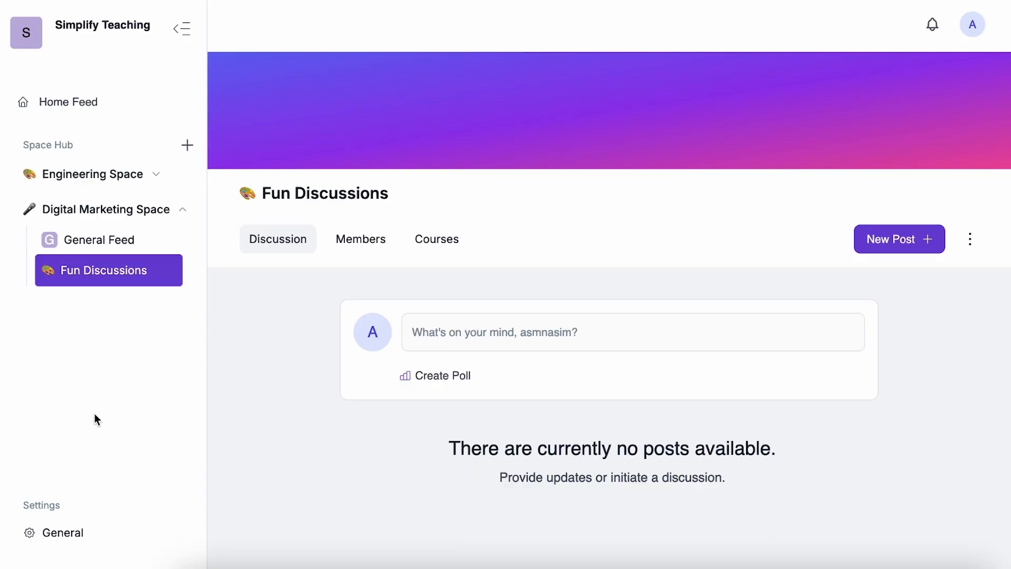
Upload the round Simplify Teaching logo image from the Desktop as the community's site logo and save the general settings
{"action": "left_click", "coordinate": [58, 532]}
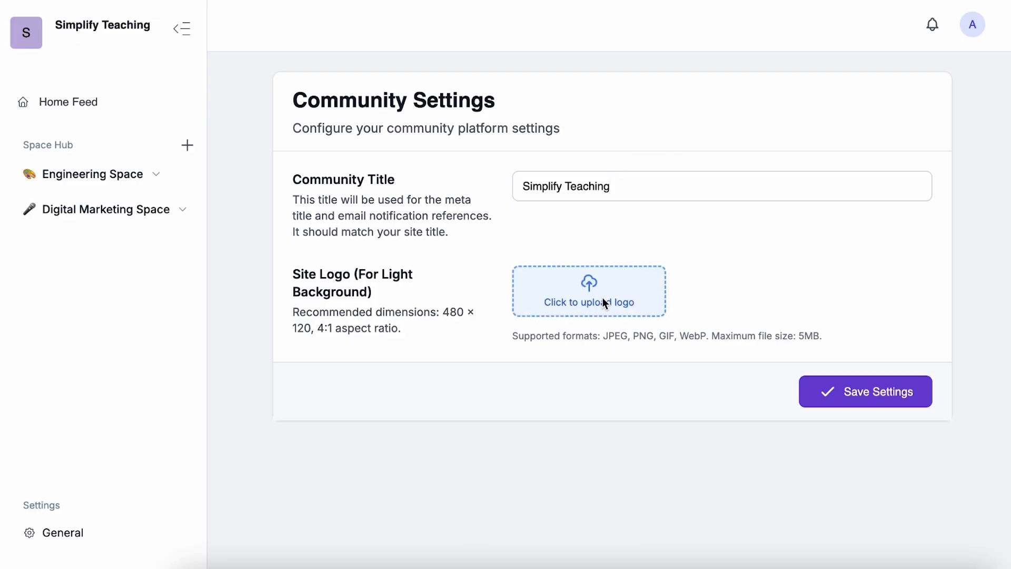
{"action": "left_click", "coordinate": [591, 288]}
{"action": "scroll", "coordinate": [570, 286], "scroll_direction": "down", "scroll_amount": 5}
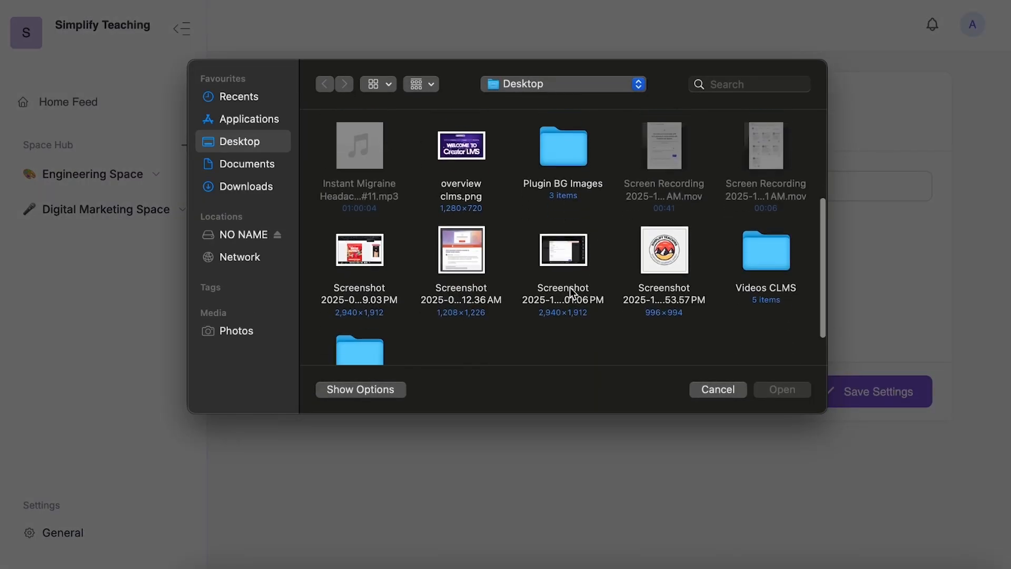
{"action": "double_click", "coordinate": [676, 232]}
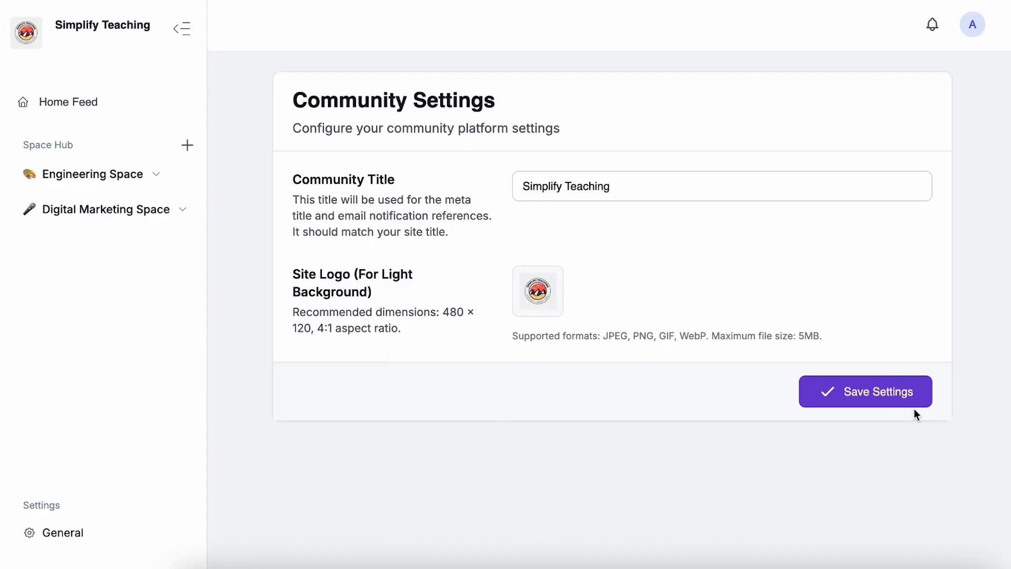
{"action": "left_click", "coordinate": [903, 394]}
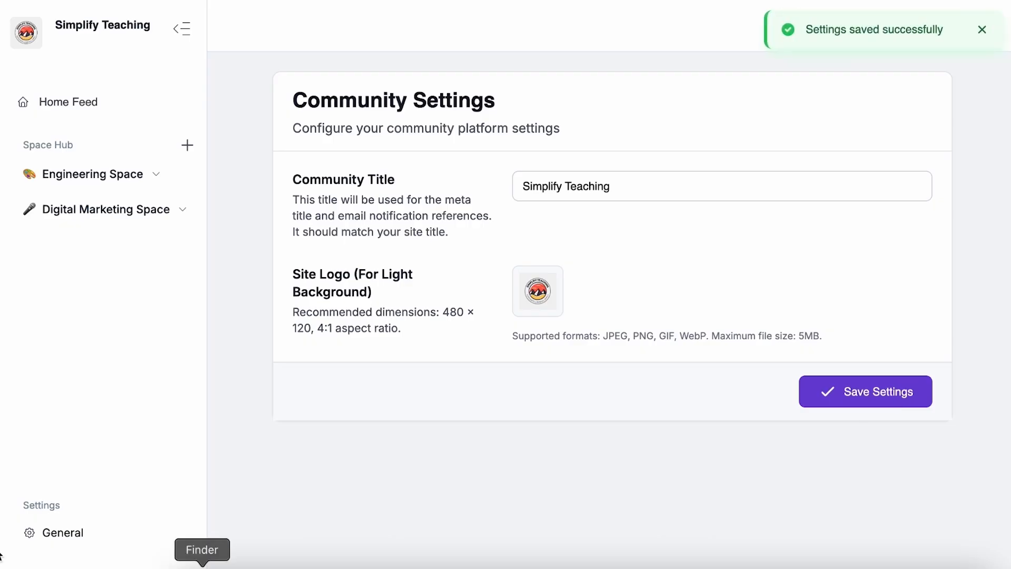
Review the Home Feed's posts, and view the channels of the Engineering Space and the Digital Marketing Space
{"action": "left_click", "coordinate": [79, 99]}
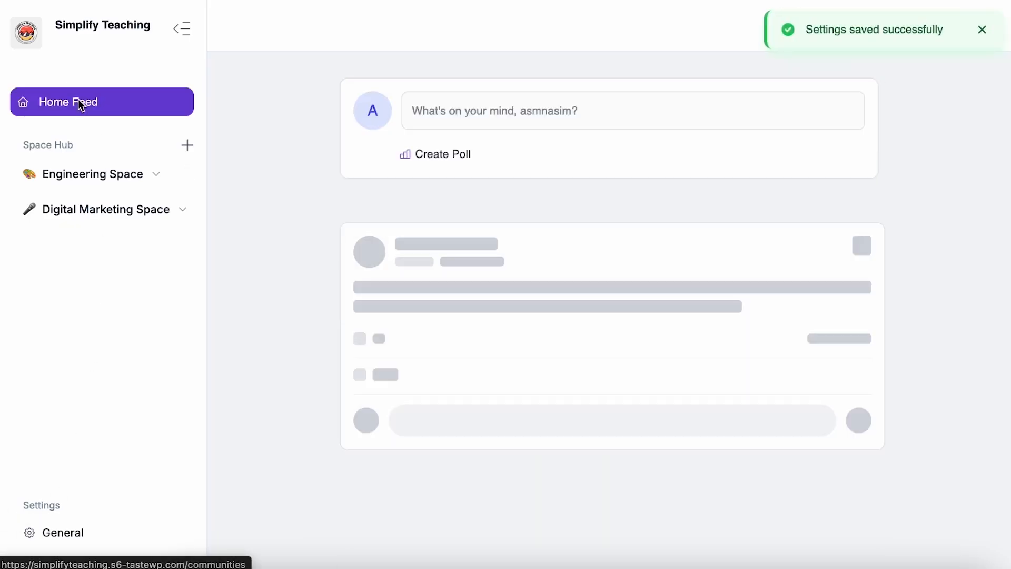
{"action": "scroll", "coordinate": [575, 318], "scroll_direction": "down", "scroll_amount": 5}
{"action": "scroll", "coordinate": [574, 318], "scroll_direction": "up", "scroll_amount": 5}
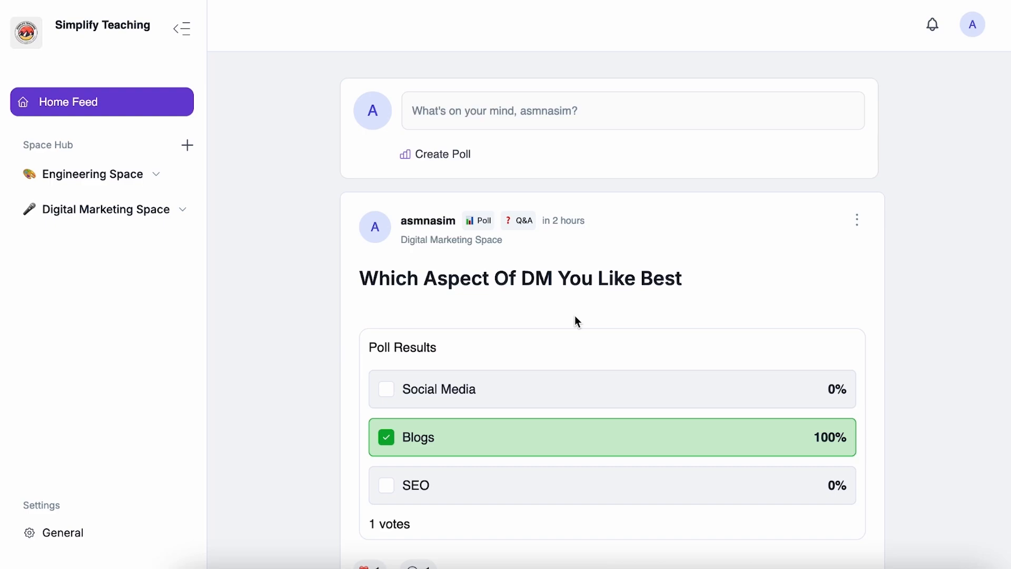
{"action": "left_click", "coordinate": [118, 174]}
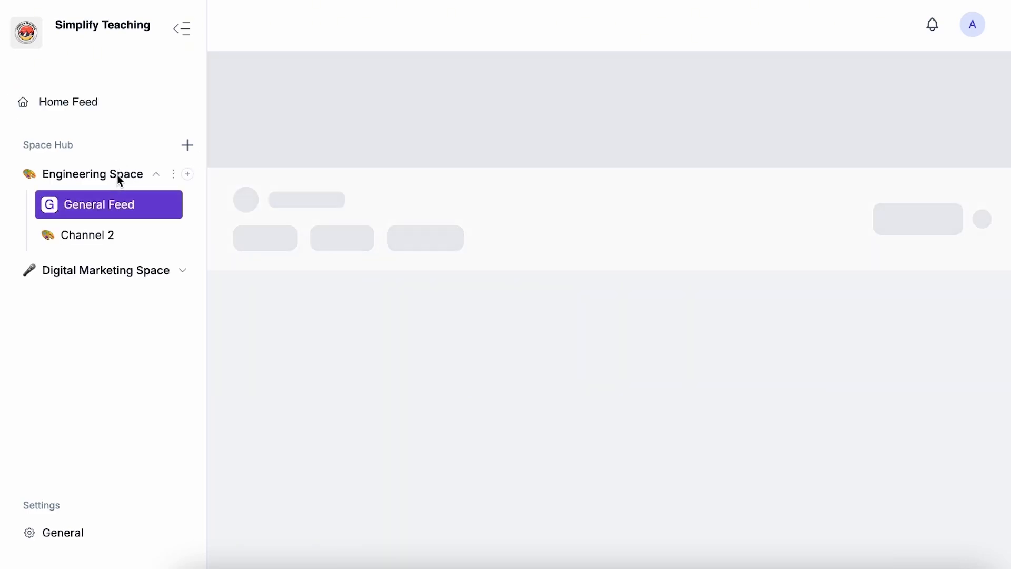
{"action": "left_click", "coordinate": [138, 272]}
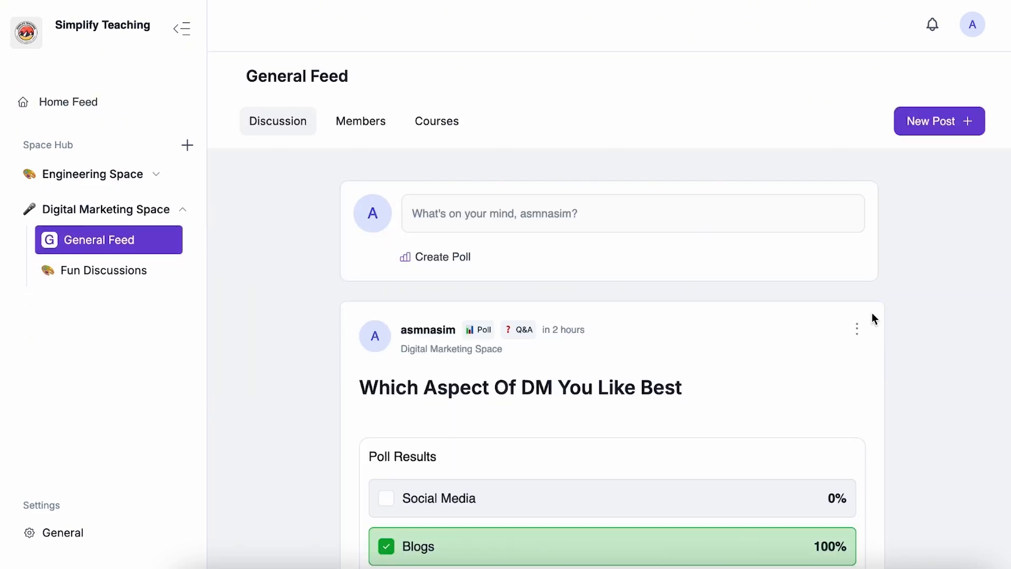